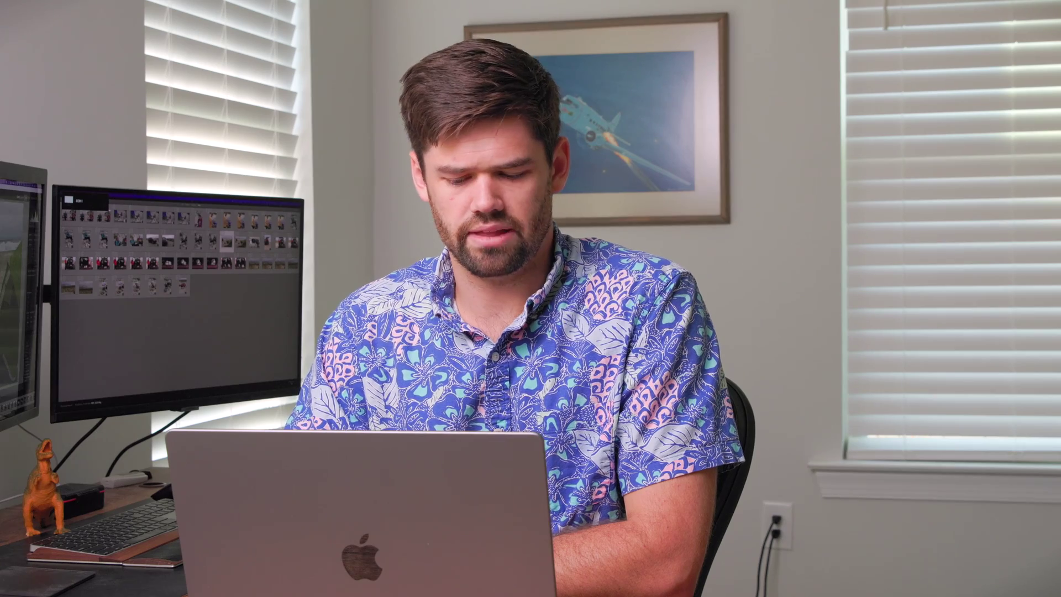
Open the Photography share on the nas1 server
left_click(337, 506)
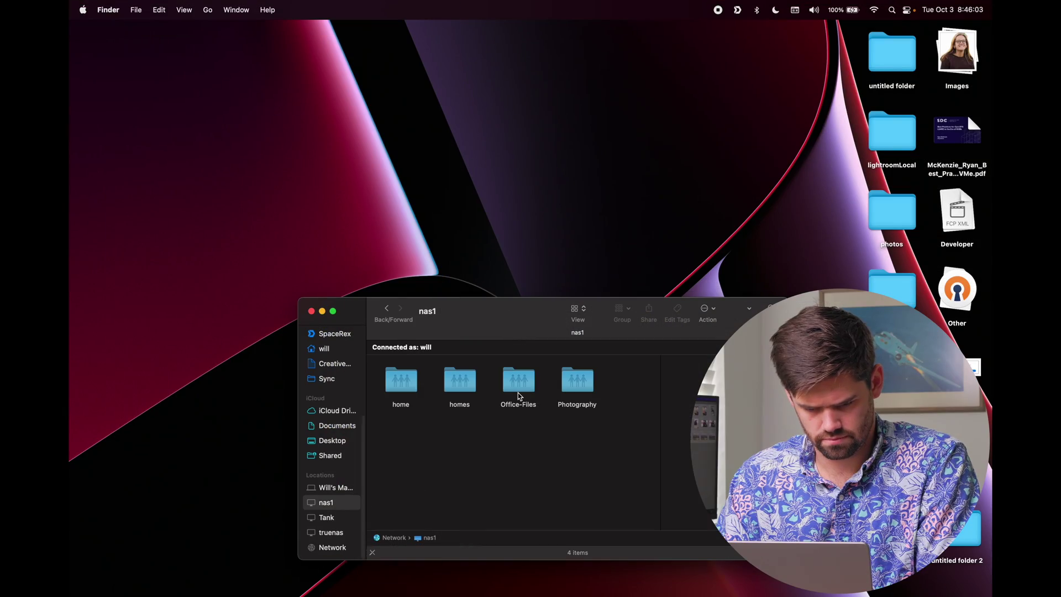
double_click(571, 381)
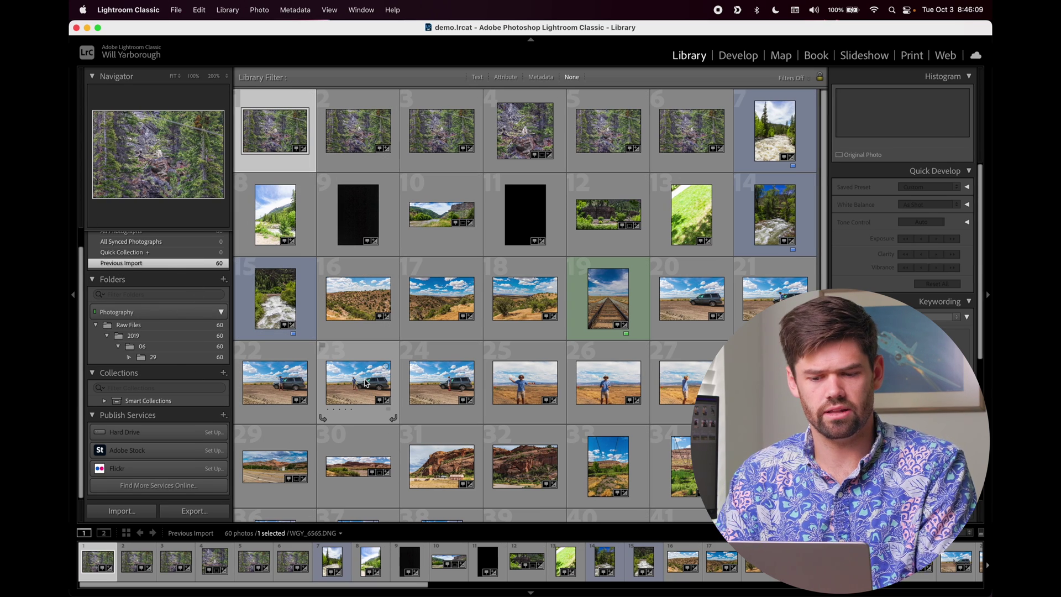
Build smart previews for the first 21 photos of the previous import
left_click(724, 262, "shift")
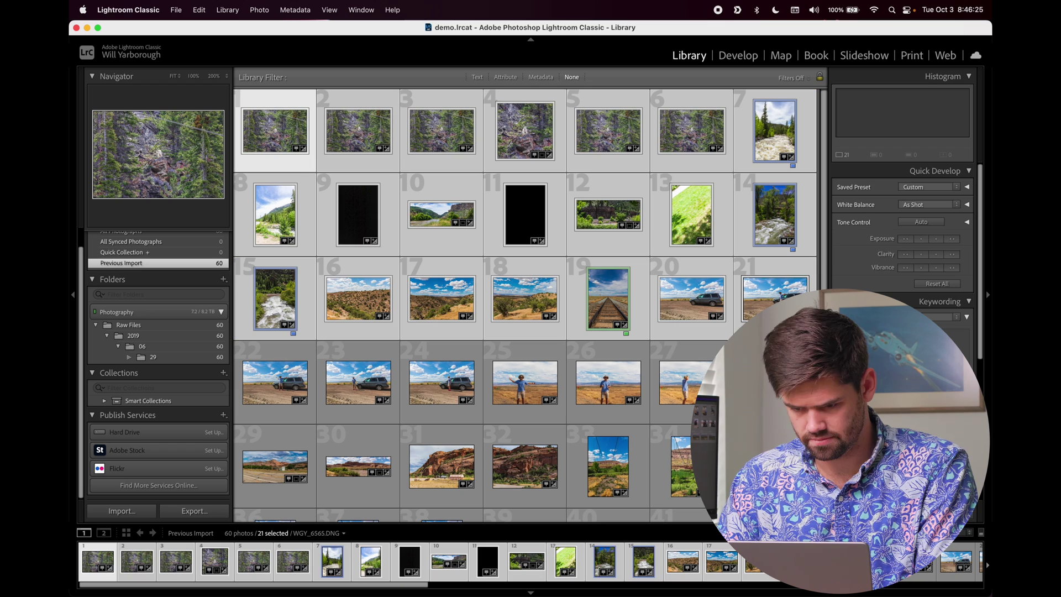
left_click(176, 10)
left_click(227, 9)
mouse_move(326, 340)
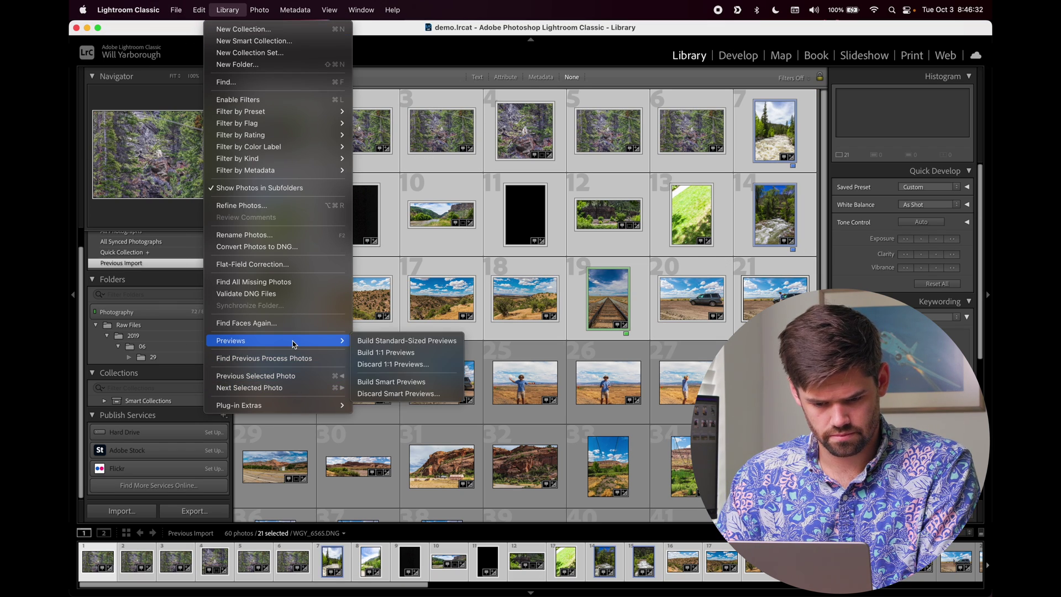
left_click(393, 382)
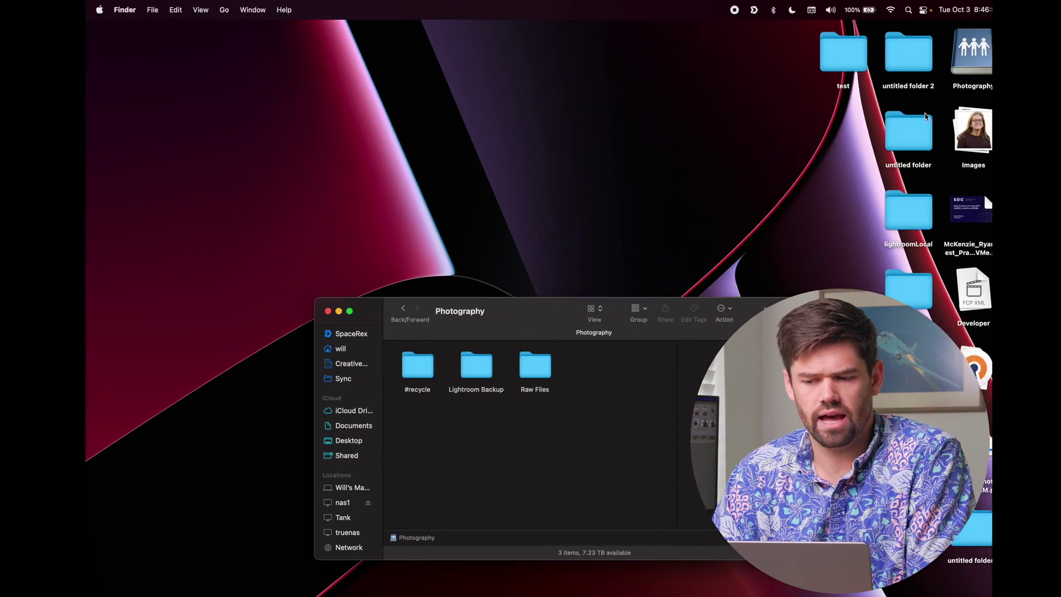
Eject the Photography network volume from the desktop
right_click(951, 65)
left_click(929, 77)
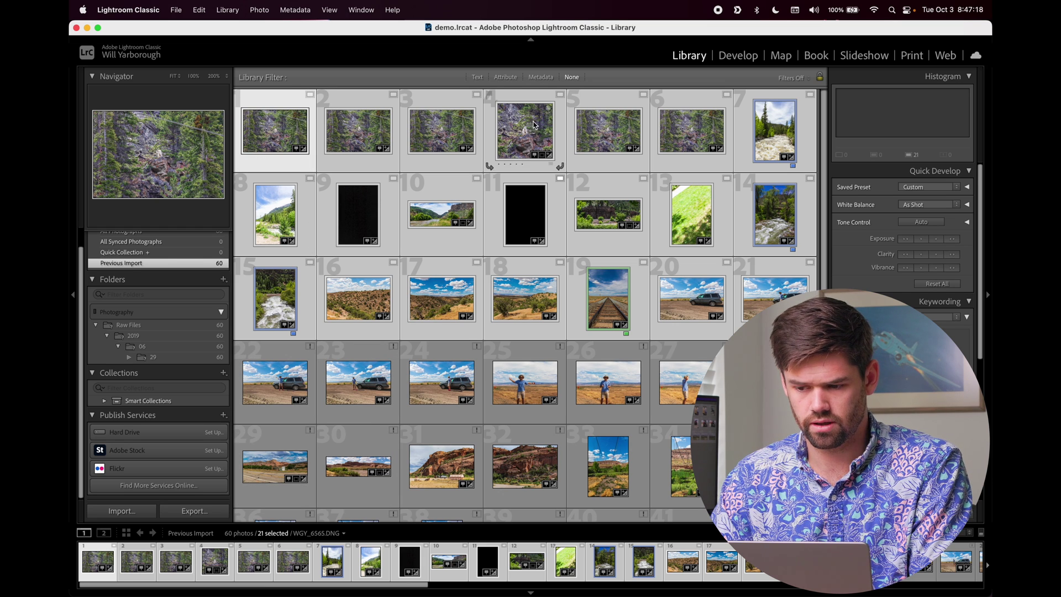
Select only WGY_6565.DNG, view it in Loupe view and open it in the Develop module
left_click(322, 163)
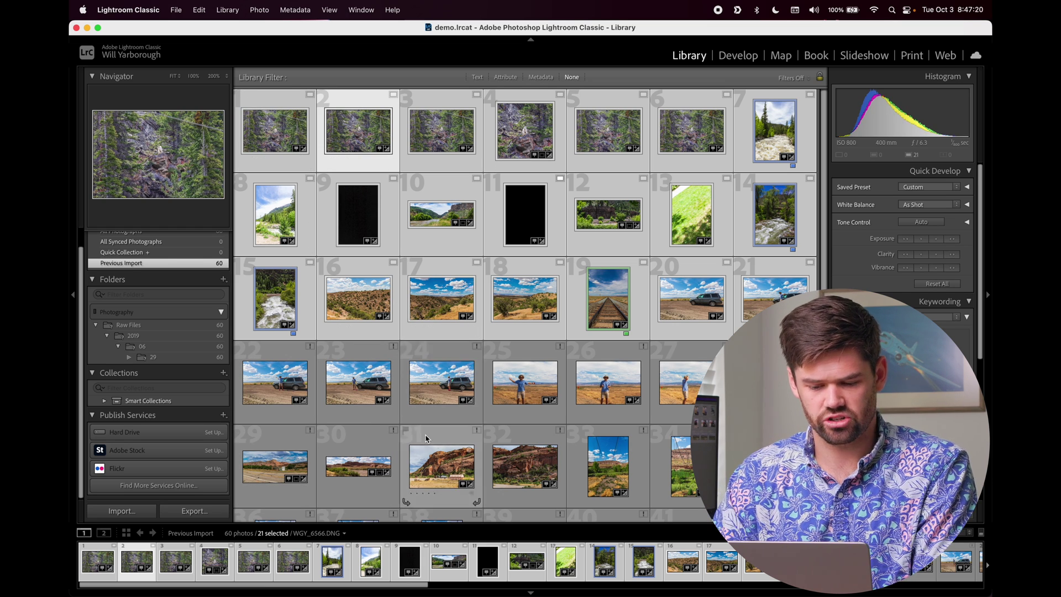
left_click(282, 133)
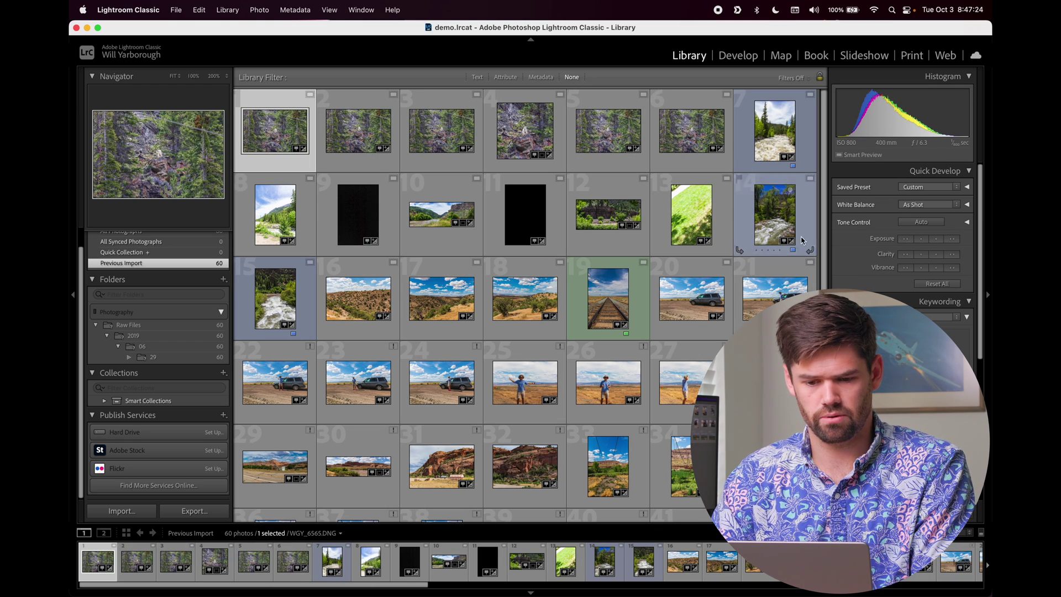
double_click(285, 130)
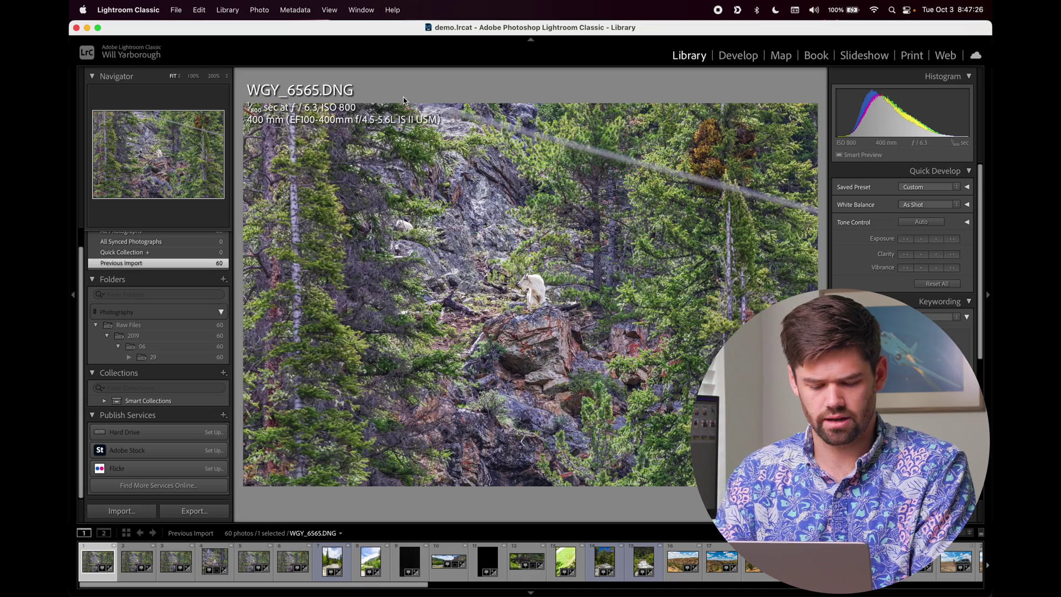
key("d")
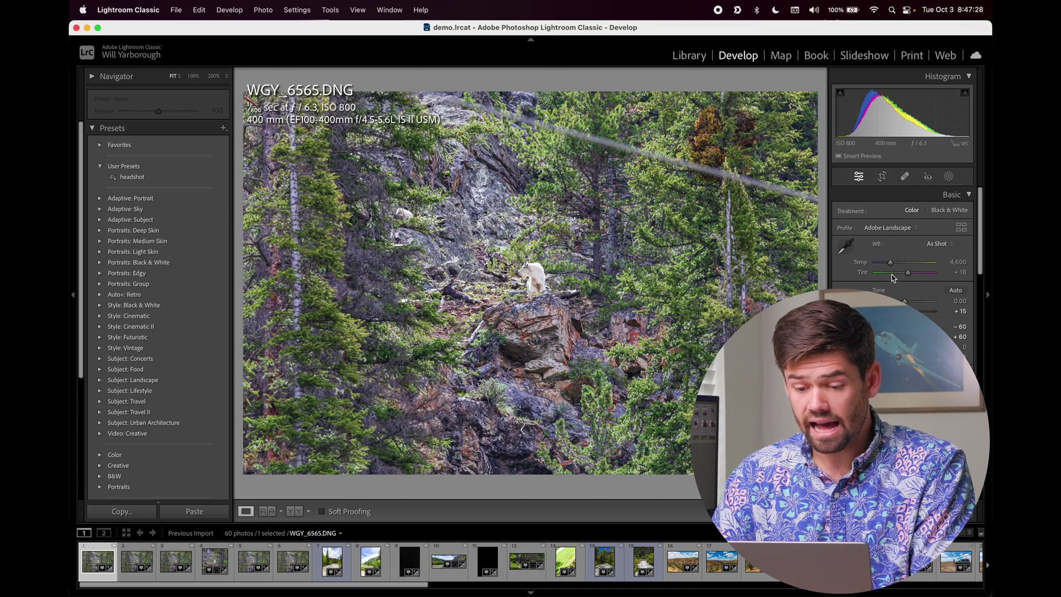
Undo the last temperature change, set the white balance by sampling the white goat as the neutral target, and check it at 100% zoom
mouse_move(891, 263)
left_mouse_down()
mouse_move(912, 263)
mouse_move(869, 263)
mouse_move(893, 264)
left_mouse_up()
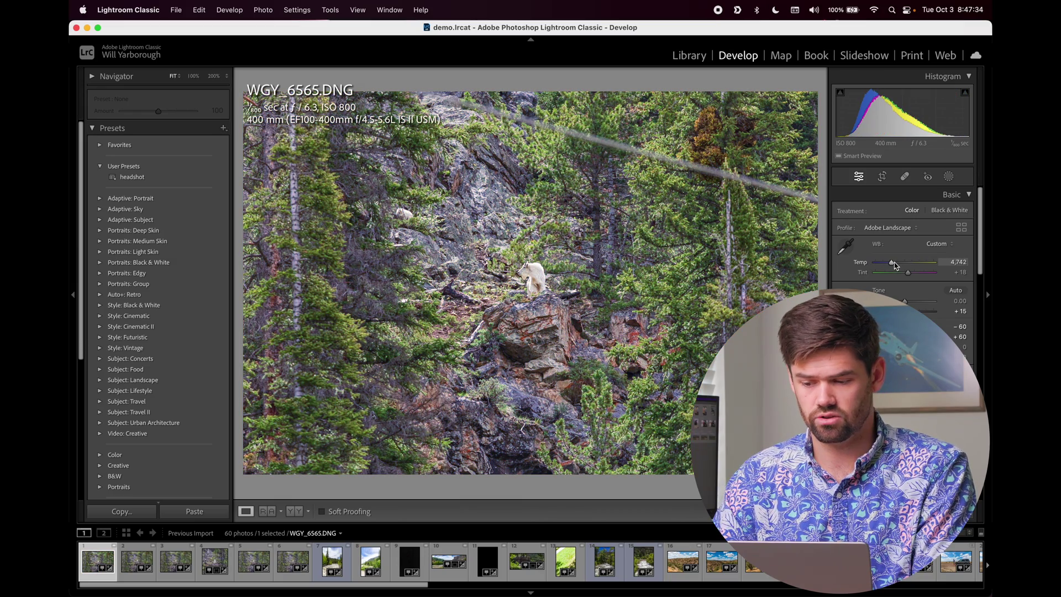
key("cmd+z")
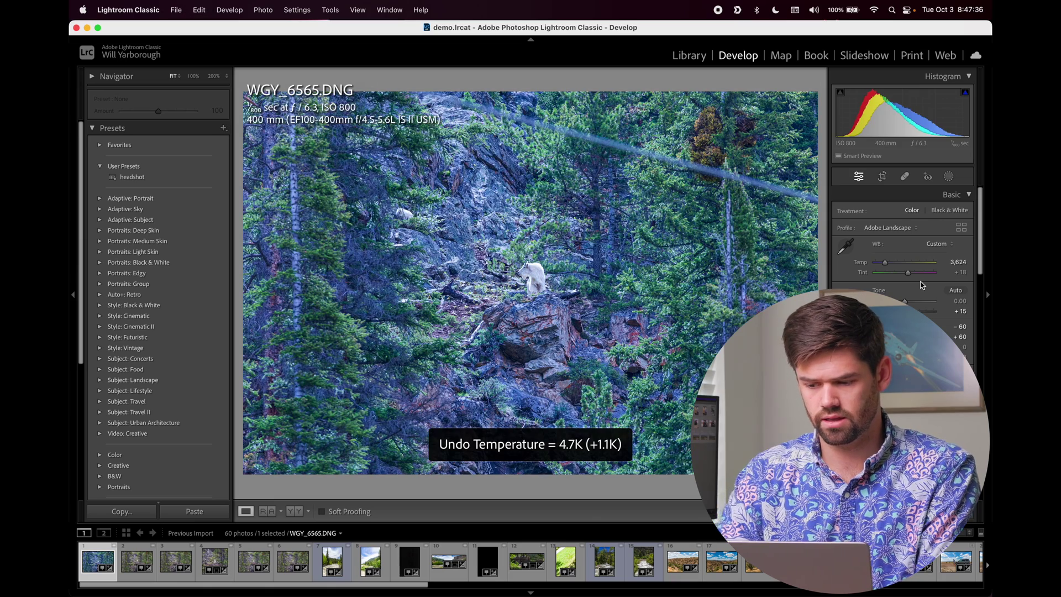
left_click(846, 246)
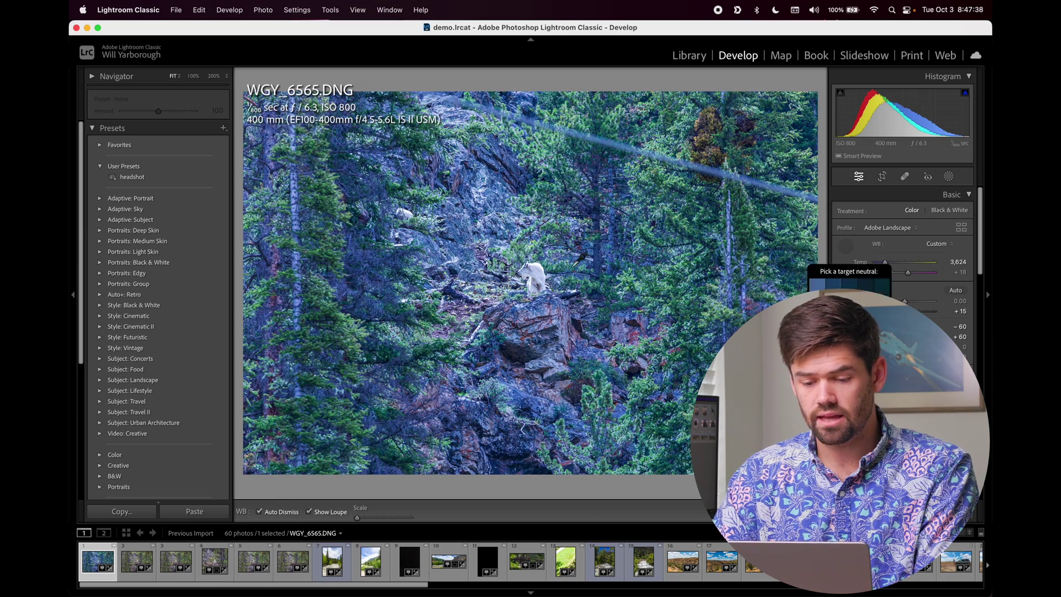
left_click(538, 270)
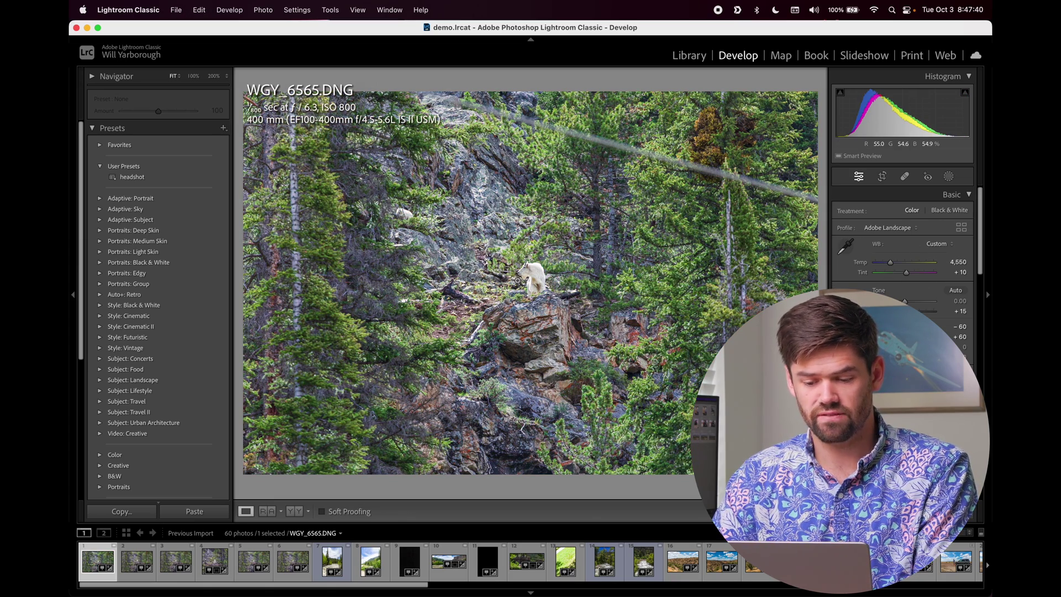
left_click(525, 279)
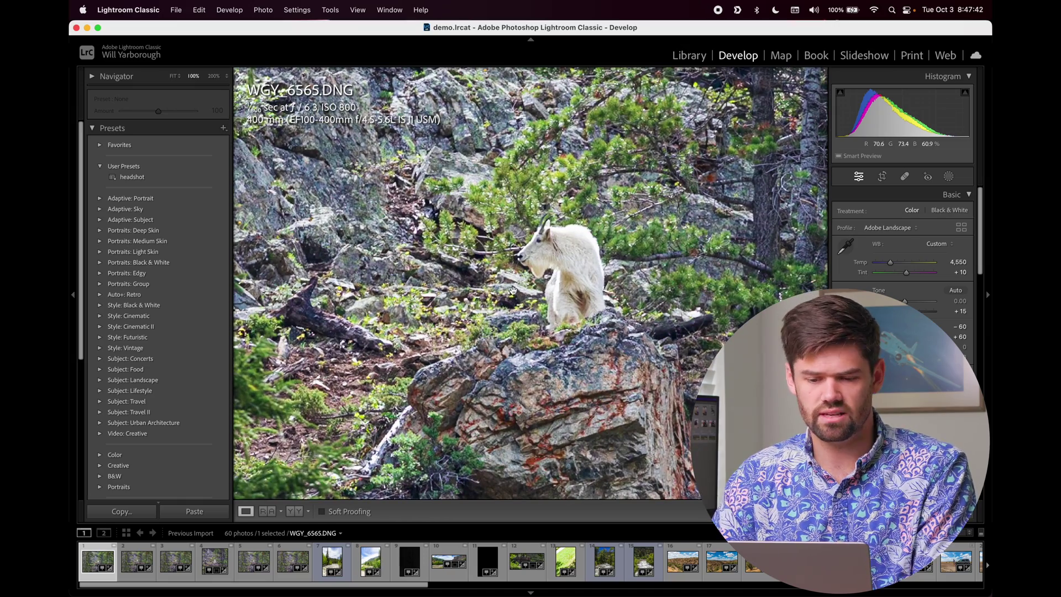
left_click(563, 255)
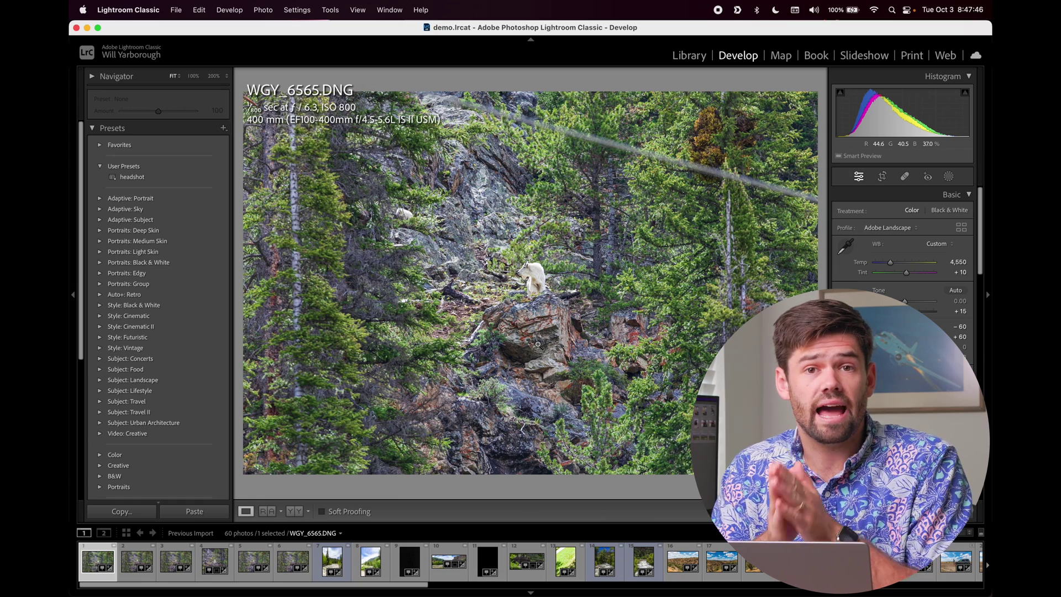
Open the application preferences
left_click(138, 4)
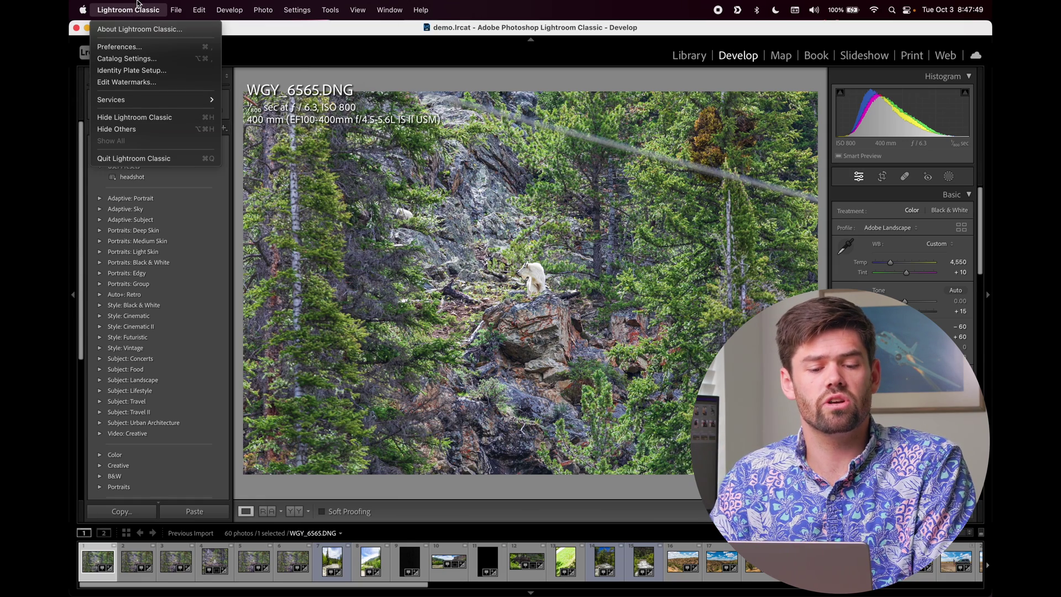
left_click(148, 48)
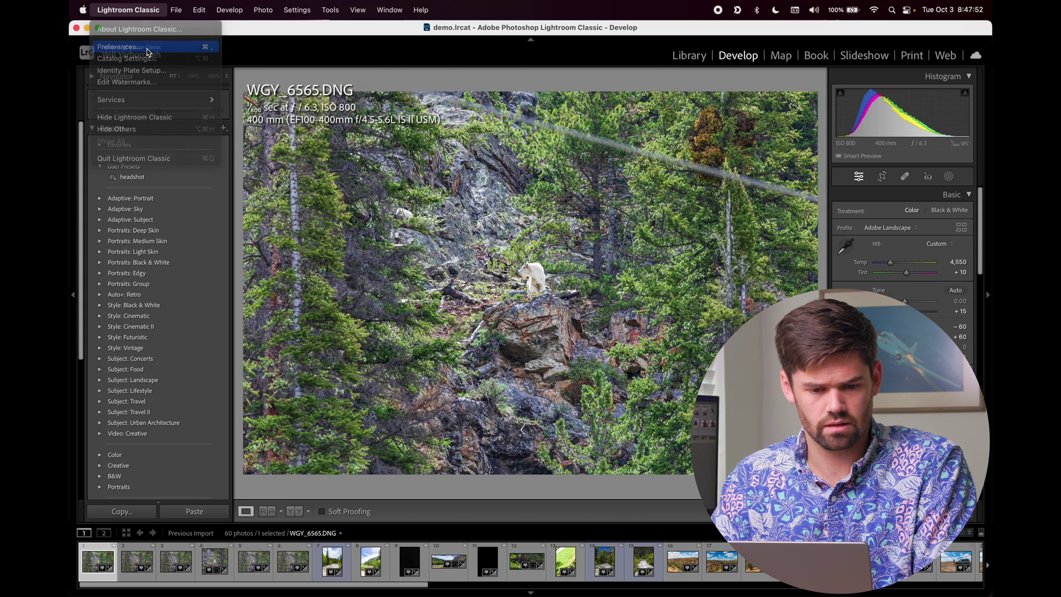
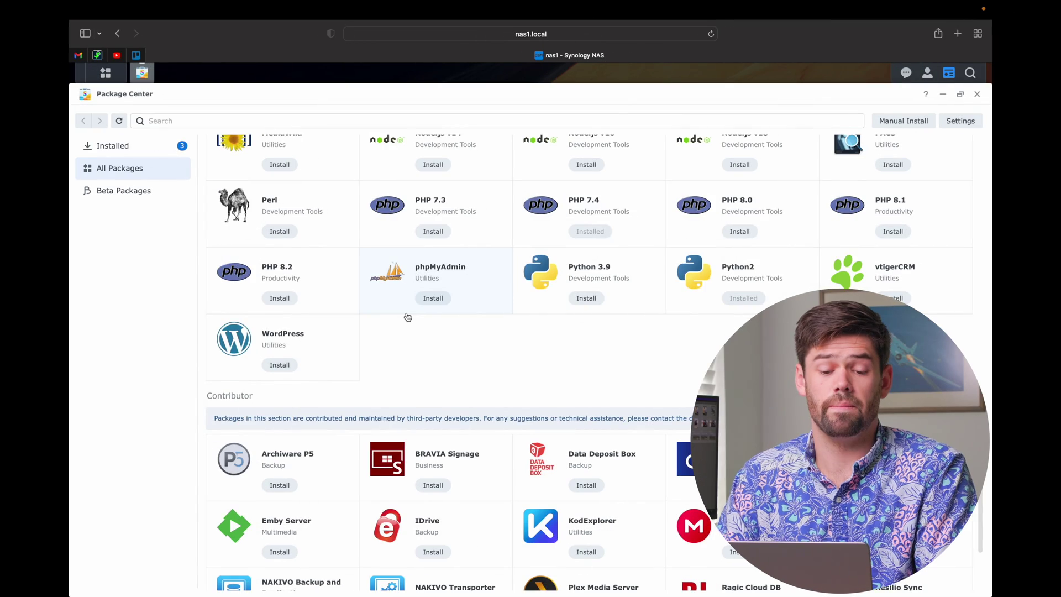
Open the Tailscale package on the NAS and log it in to the Tailscale network with the Google account
scroll(408, 317, "down", 3)
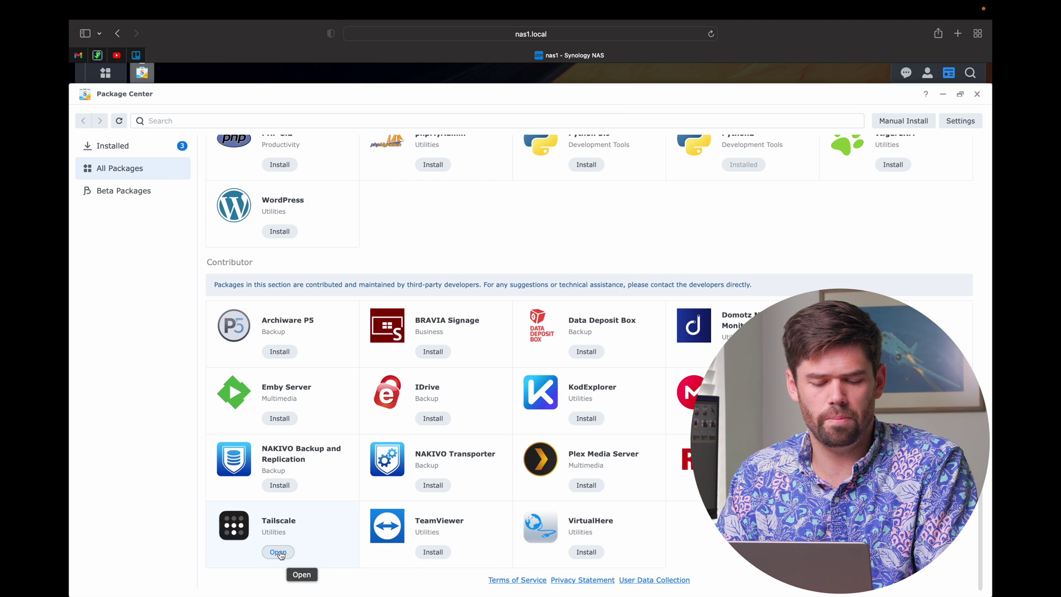
left_click(278, 552)
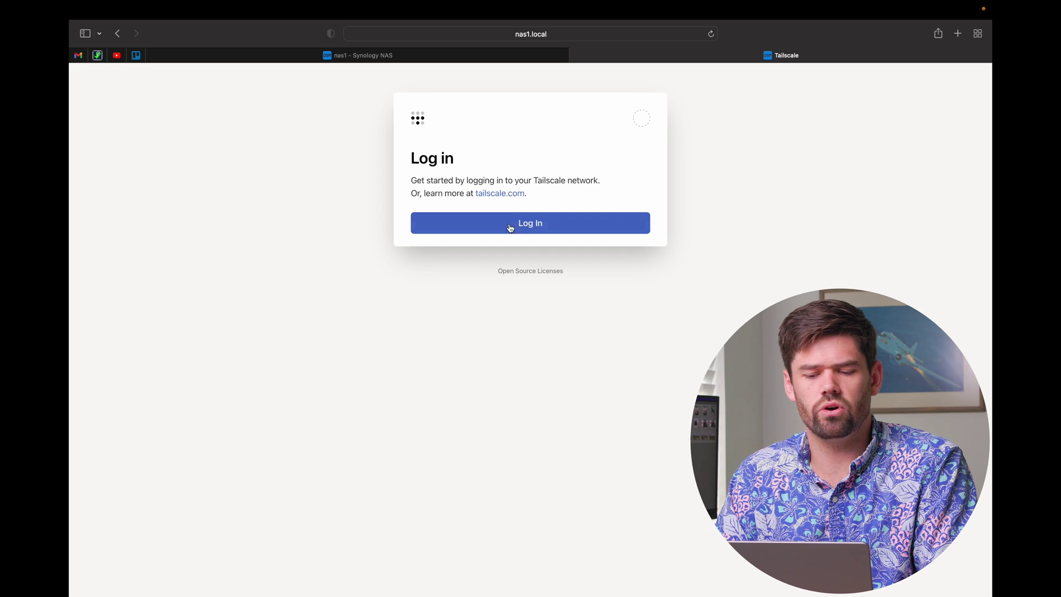
left_click(491, 227)
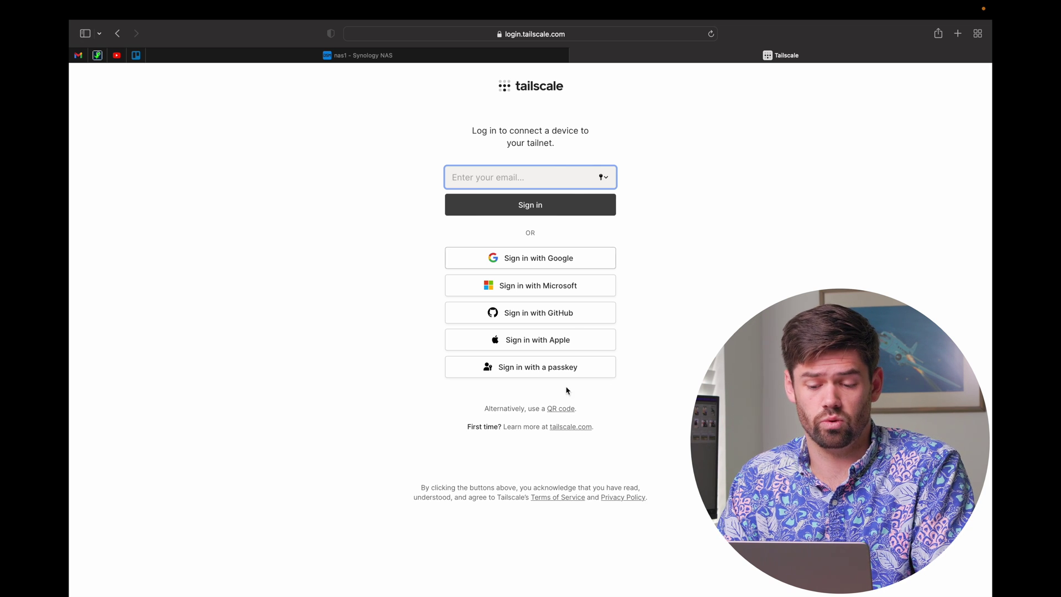
left_click(572, 261)
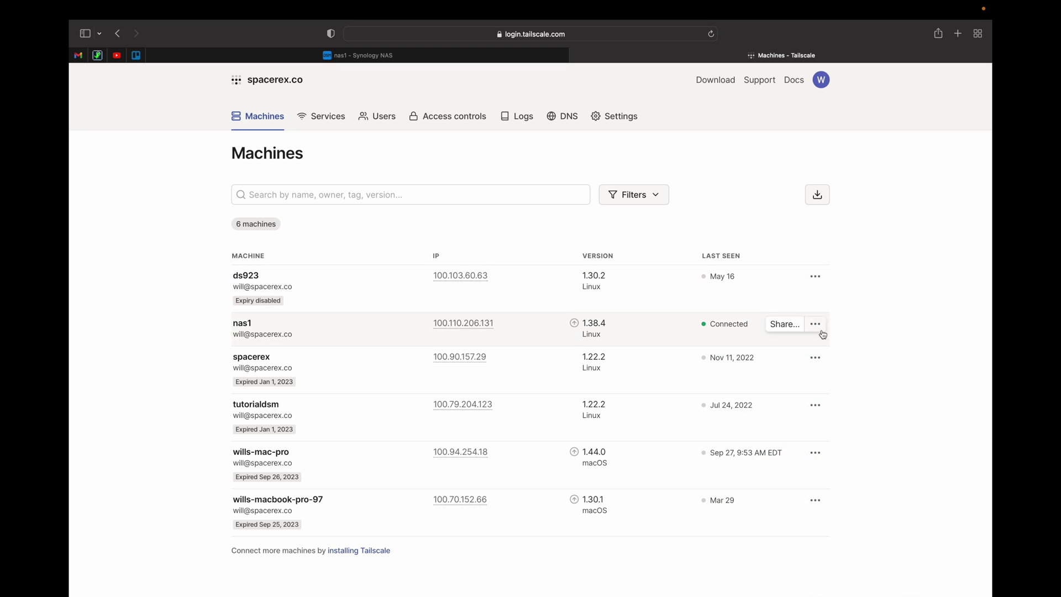
Disable key expiry for the nas1 machine and open the Tailscale download page
left_click(817, 326)
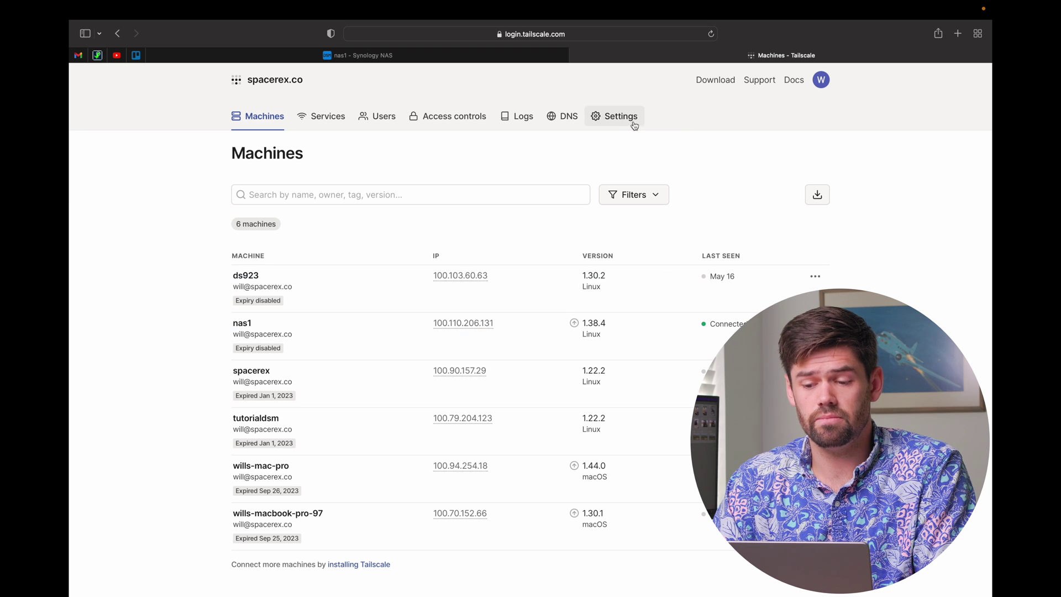
left_click(717, 83)
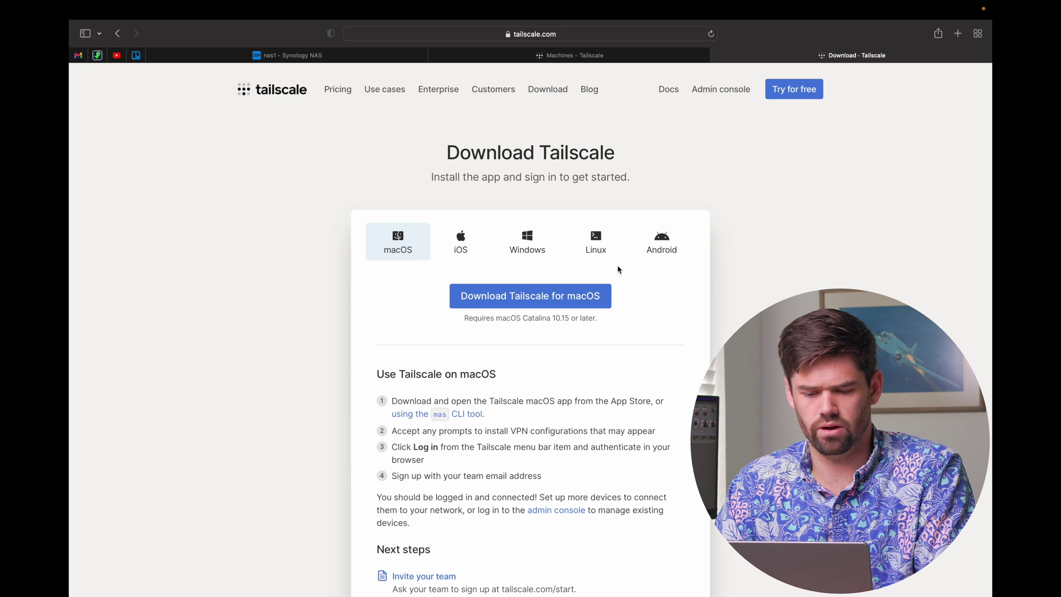
Find and launch the installed Tailscale.app on the Mac, and close the open Finder window
key("super+space")
type("tailscale")
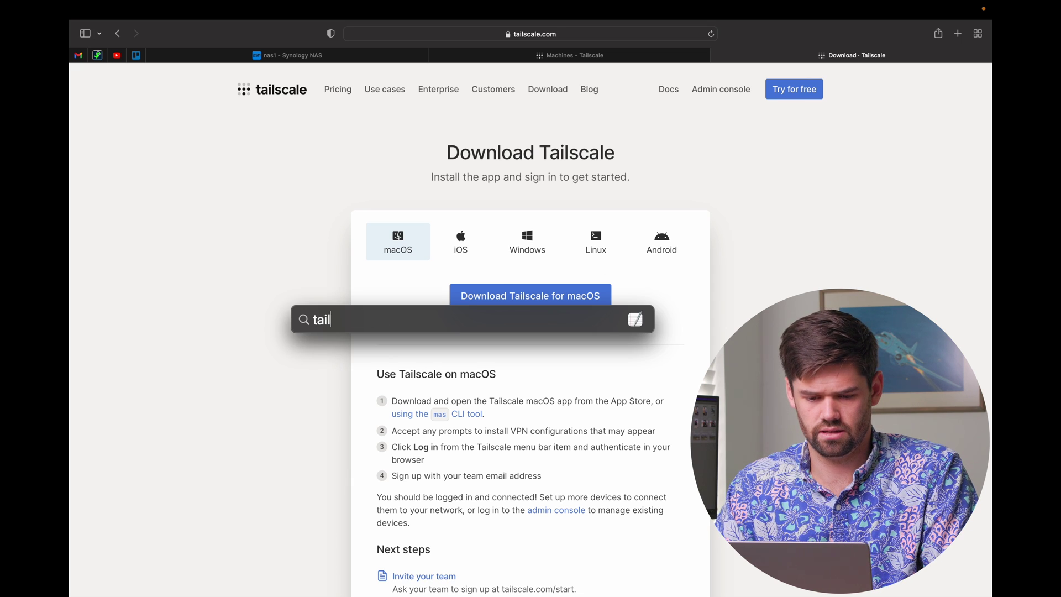
key("Return")
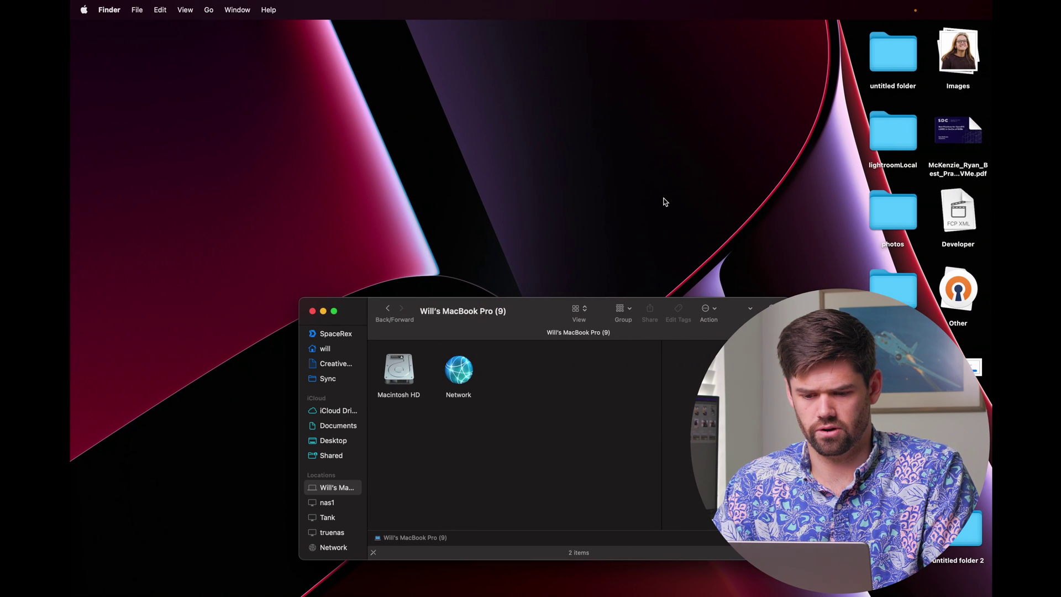
key("super+space")
type("tailscale")
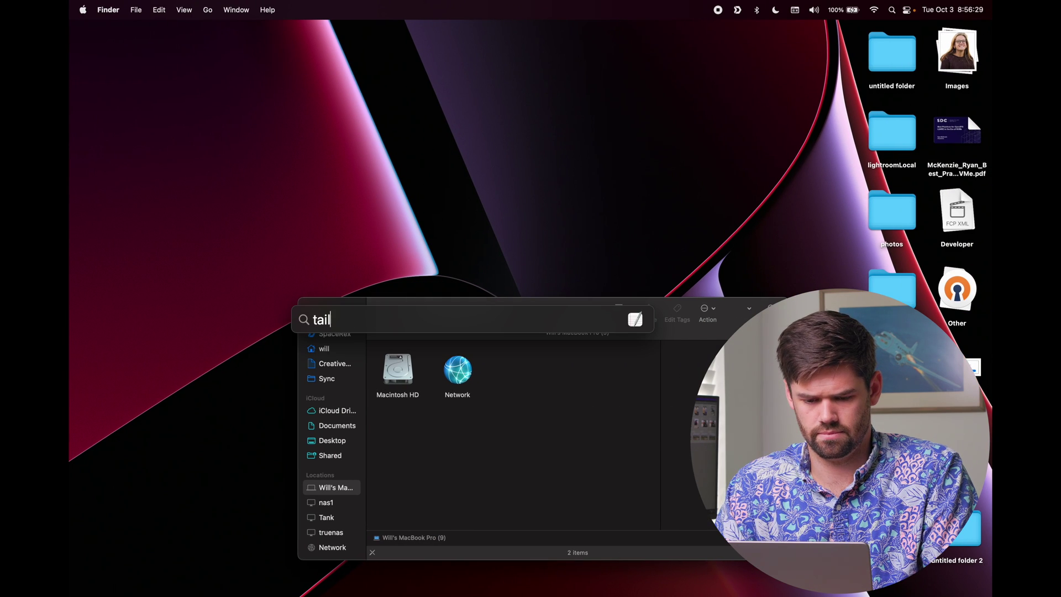
key("Down")
key("Down")
key("Down")
key("Down")
key("Down")
key("Down")
key("Down")
key("Down")
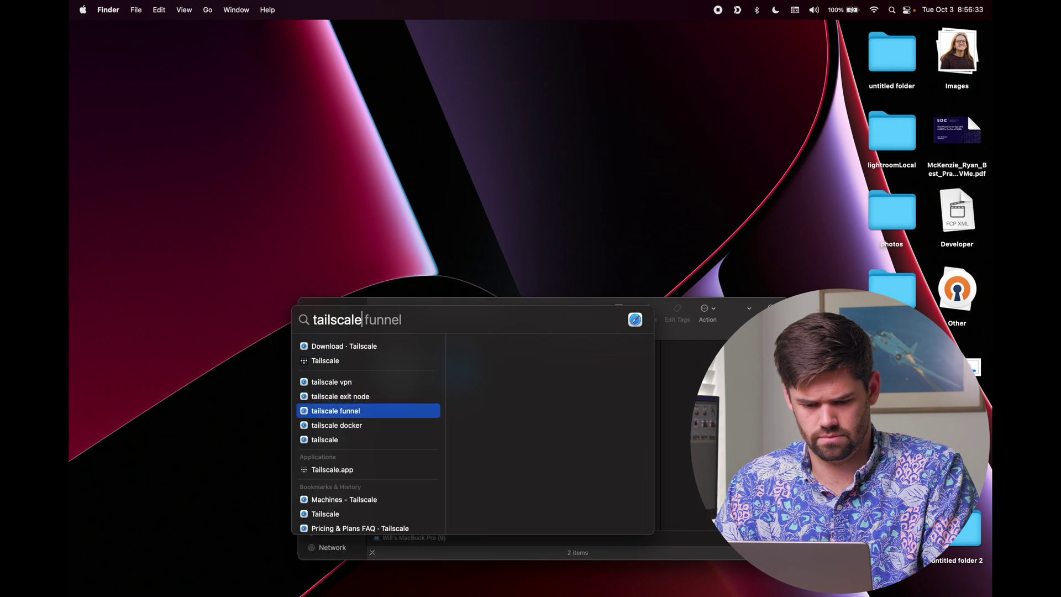
key("Up")
key("Return")
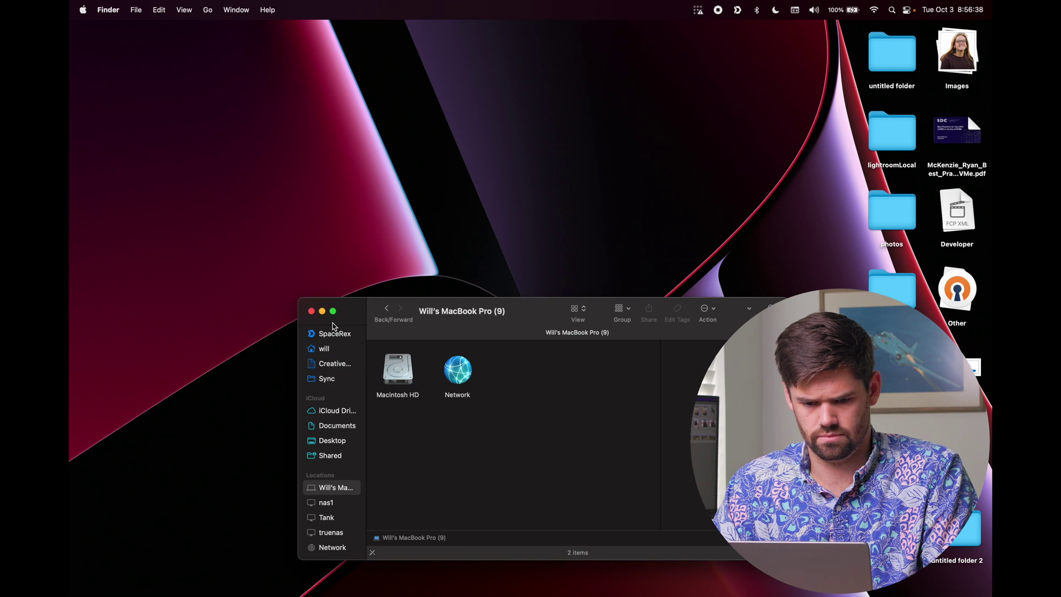
left_click(310, 308)
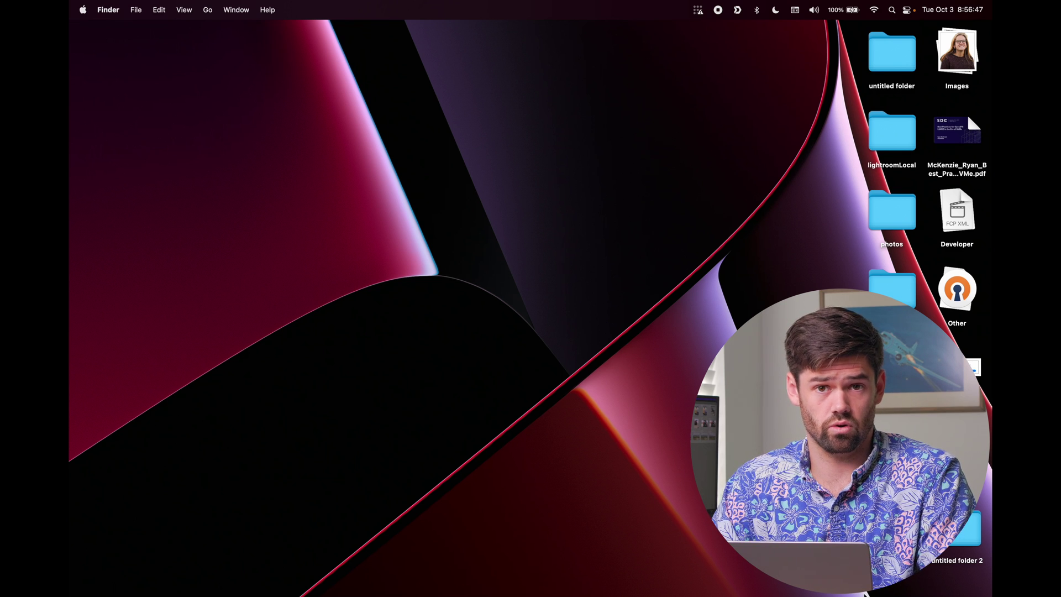
Log the Mac in to Tailscale and open the admin console with its list of machines
left_click(699, 11)
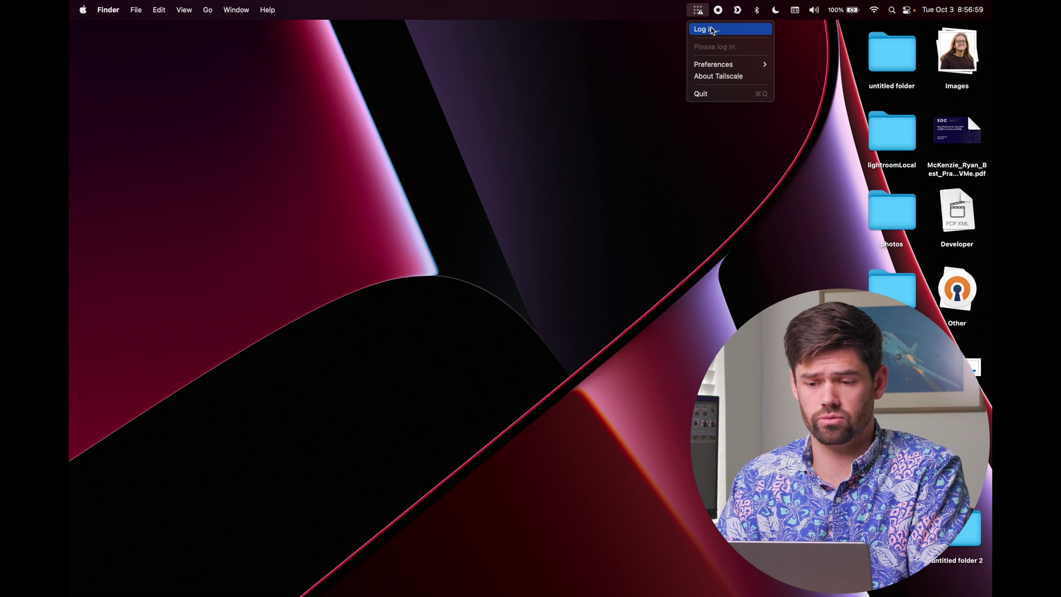
left_click(715, 35)
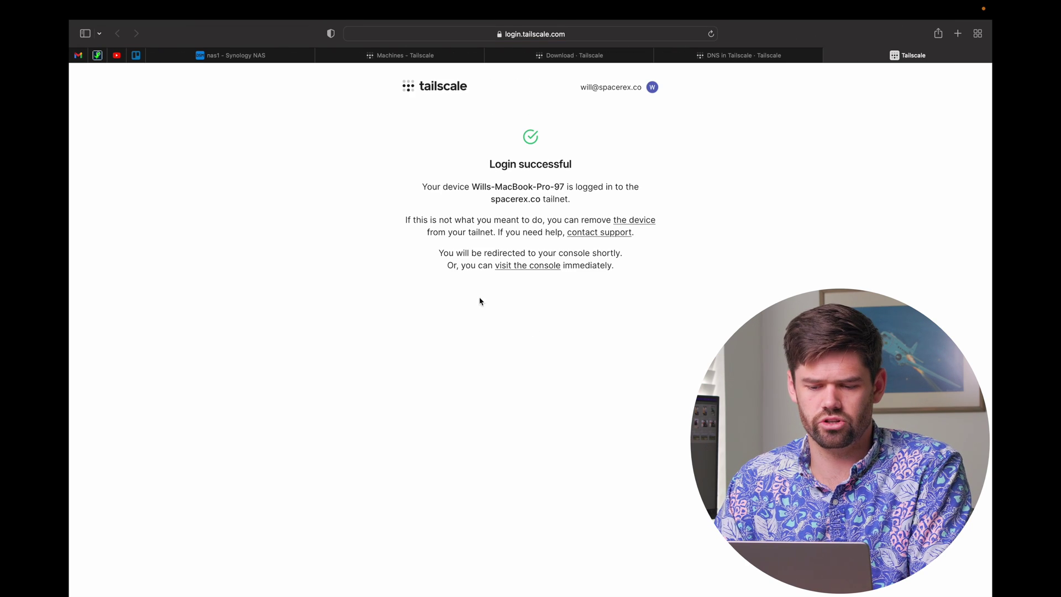
left_click(545, 271)
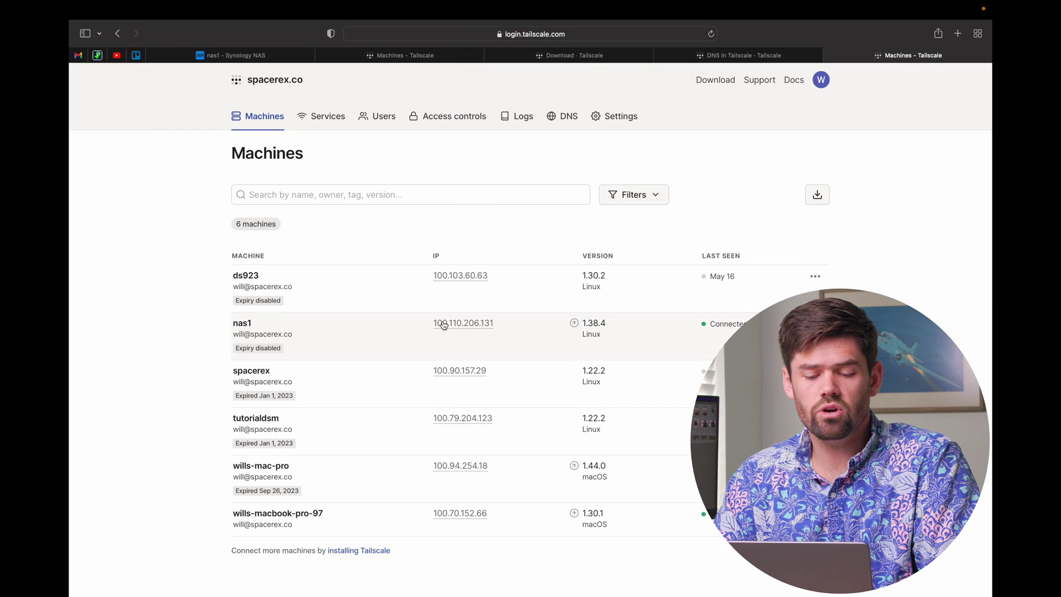
mouse_move(700, 17)
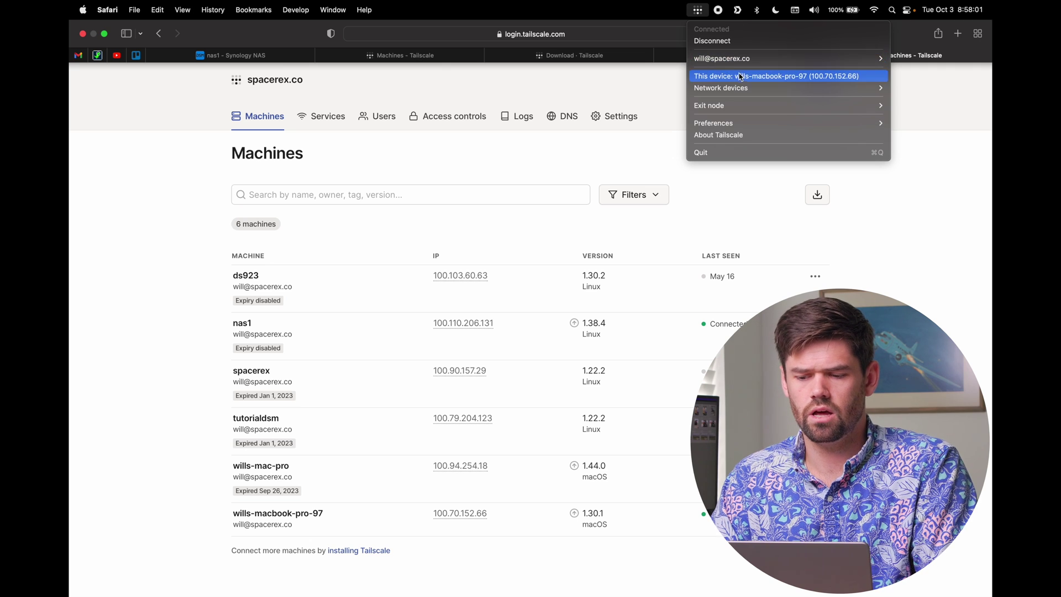
Copy the Tailscale IP address of nas1 from the Mac's Tailscale network devices
mouse_move(729, 90)
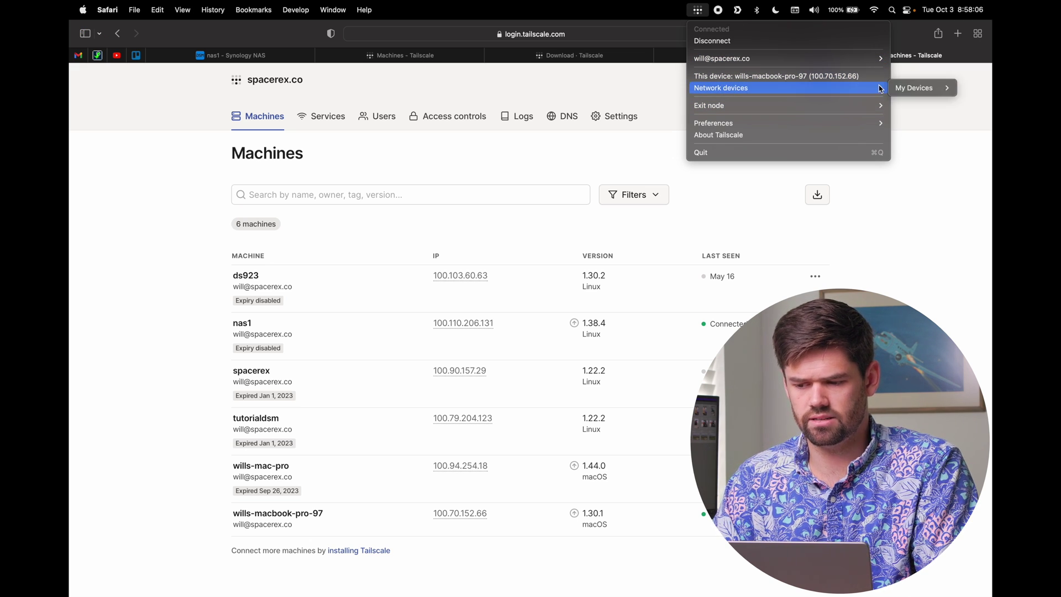
mouse_move(922, 90)
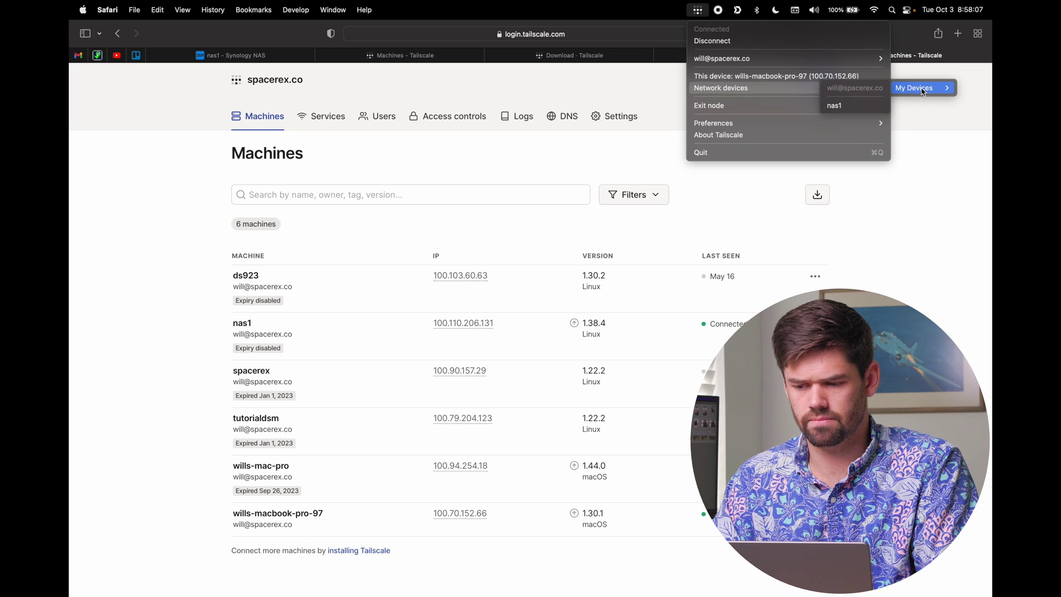
left_click(862, 111)
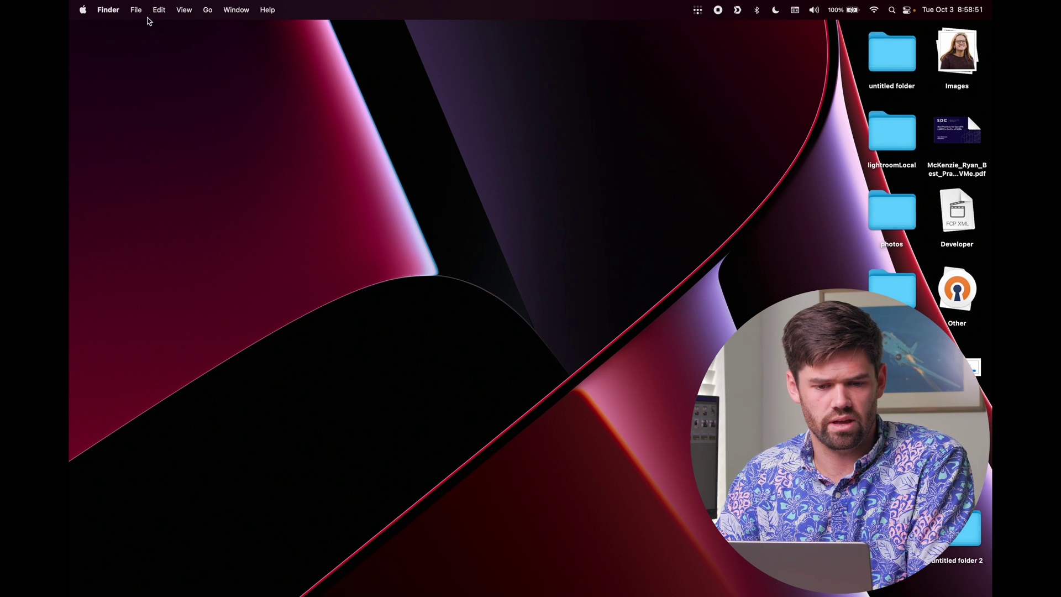
Enter smb://100.110.206.131 as the address in Finder's Connect to Server and add it to the favorite servers
left_click(206, 11)
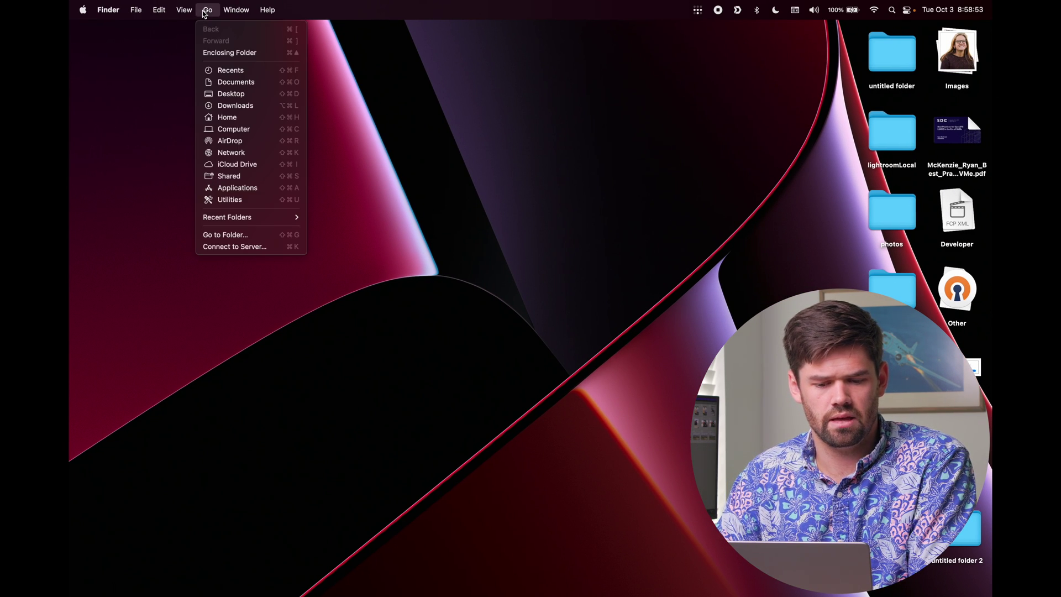
left_click(247, 246)
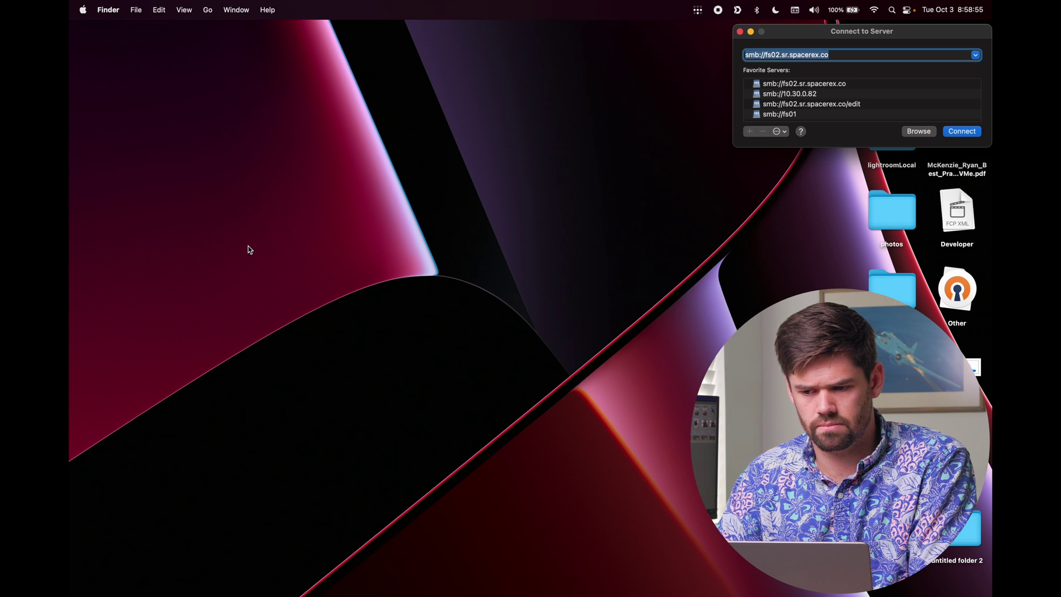
left_click(764, 55)
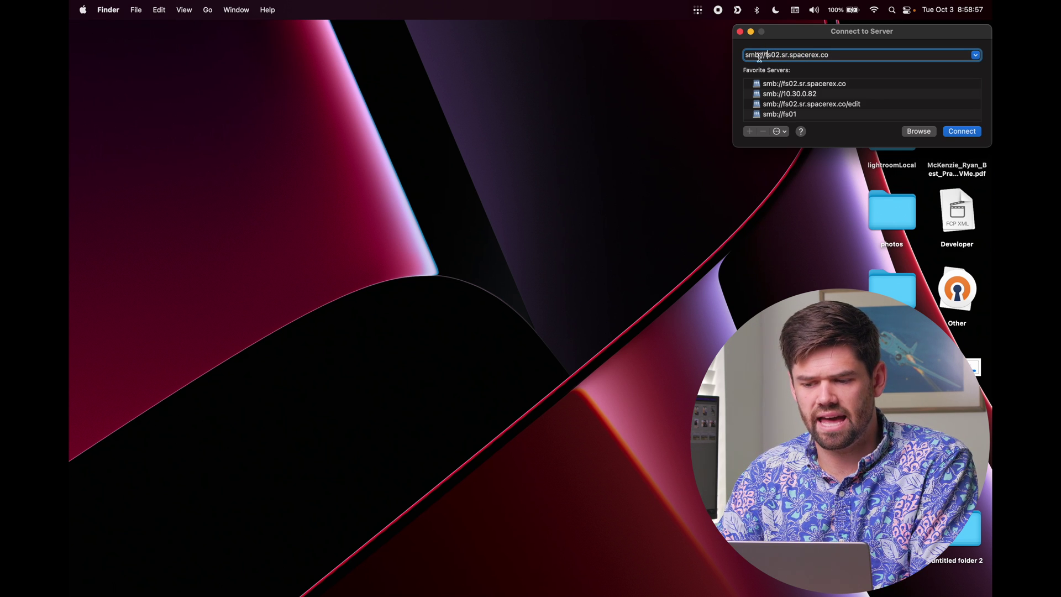
left_click_drag(766, 55, 904, 54)
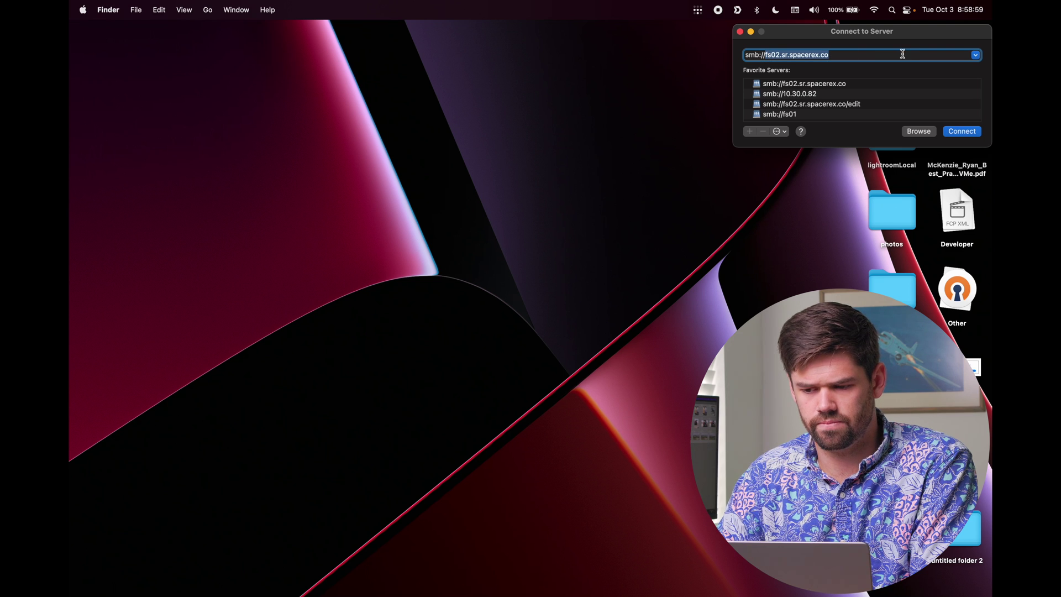
type("100.110.106.131")
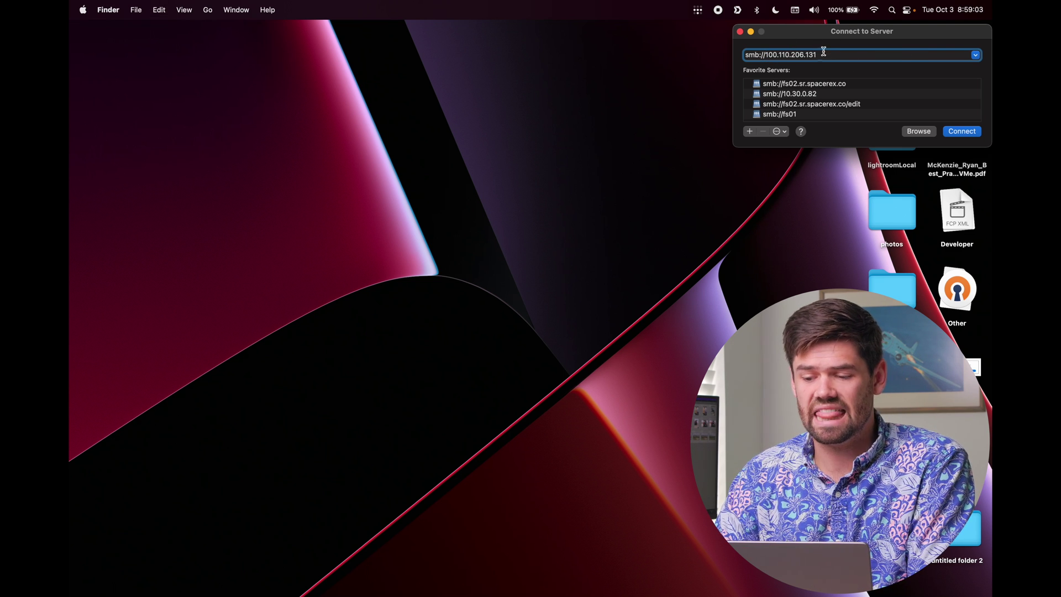
left_click_drag(823, 53, 720, 57)
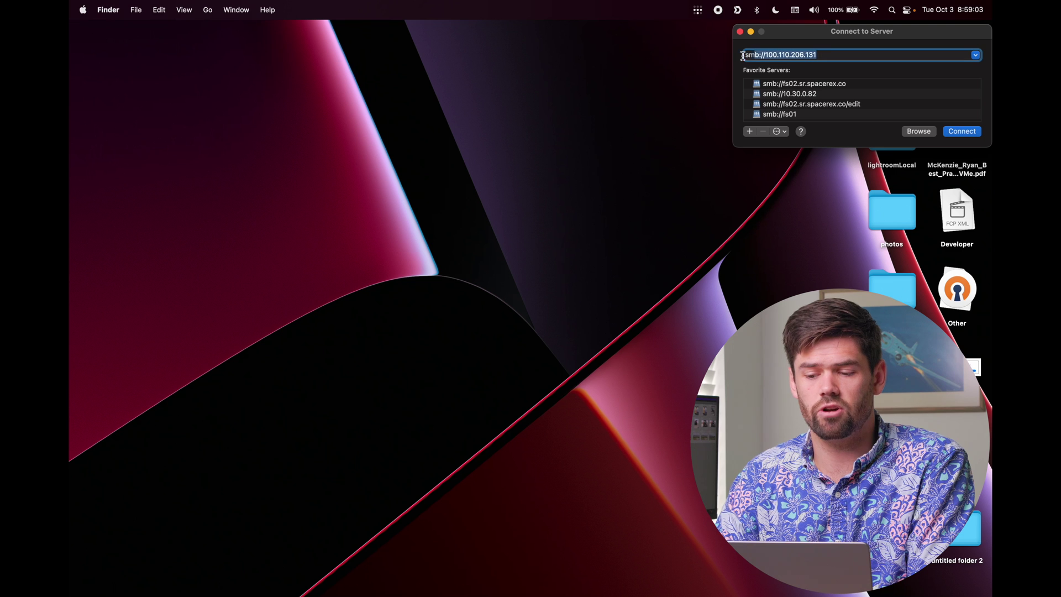
left_click(750, 133)
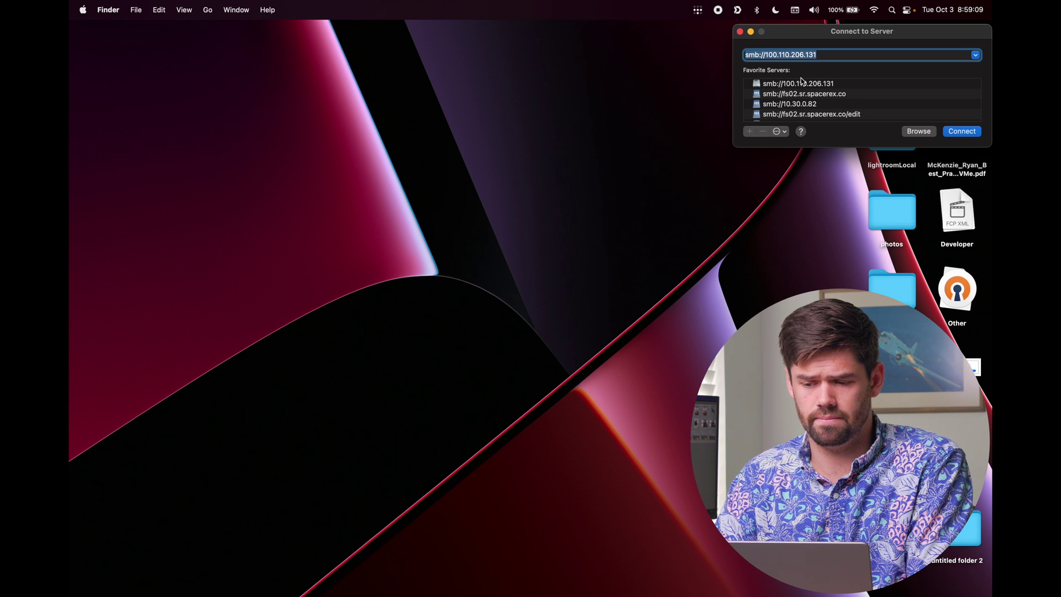
Connect to the NAS as a registered user, enter the account password, and mount the Photography volume
left_click(963, 134)
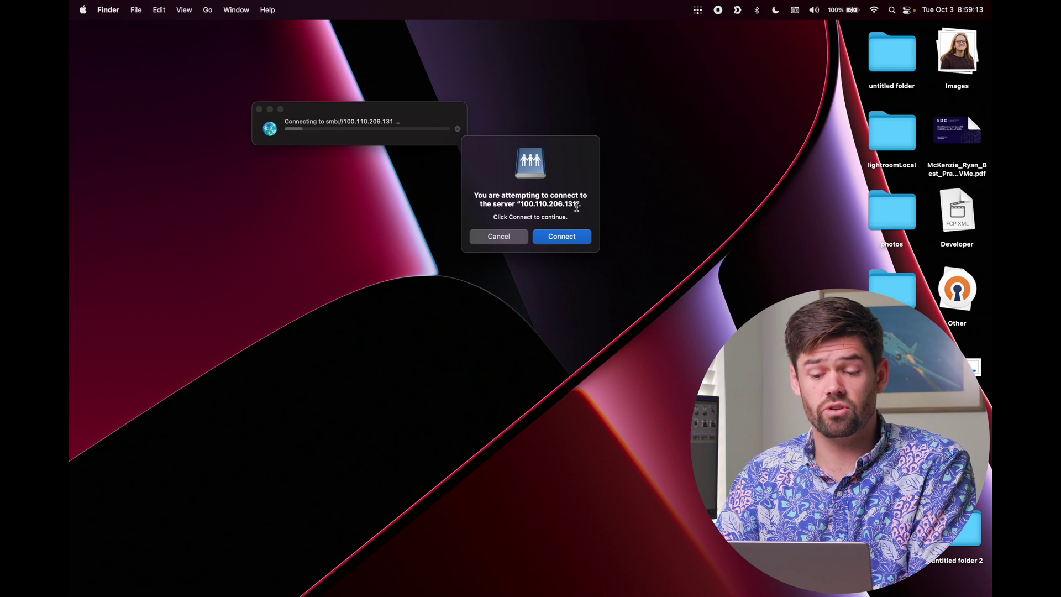
left_click_drag(522, 204, 580, 205)
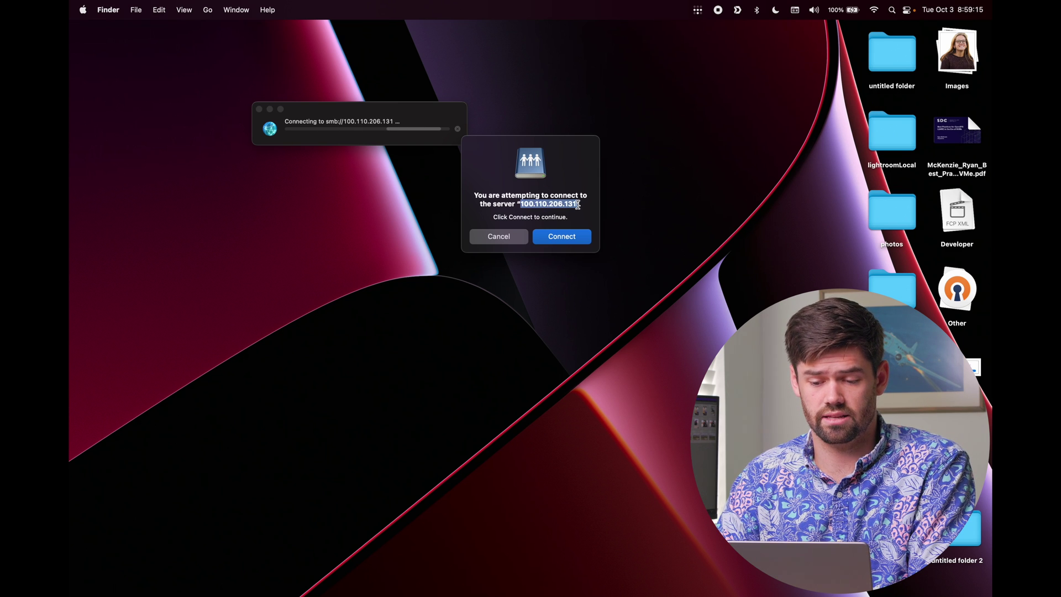
left_click(582, 242)
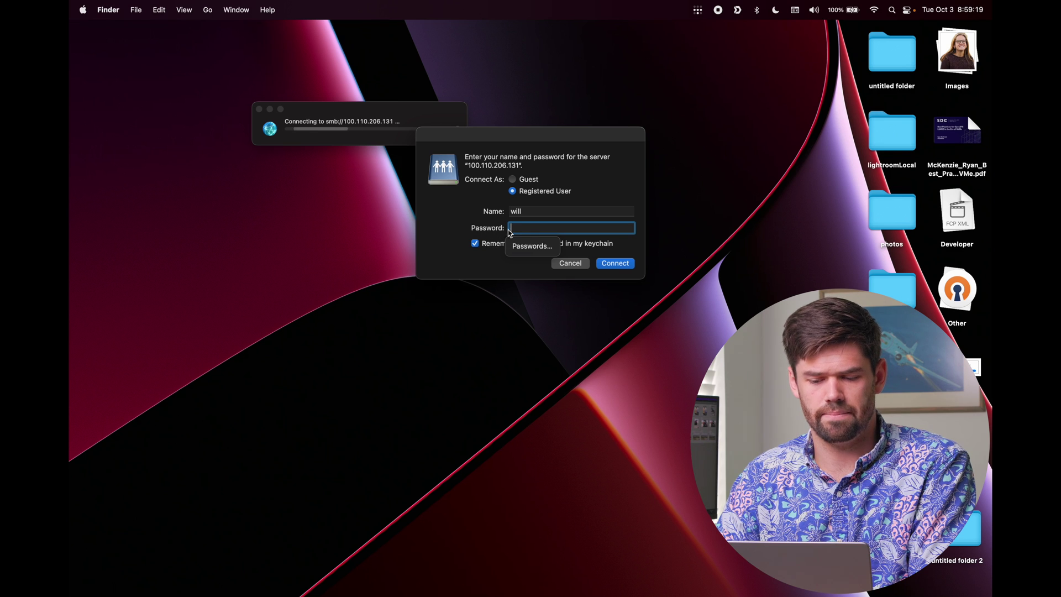
type("•••••")
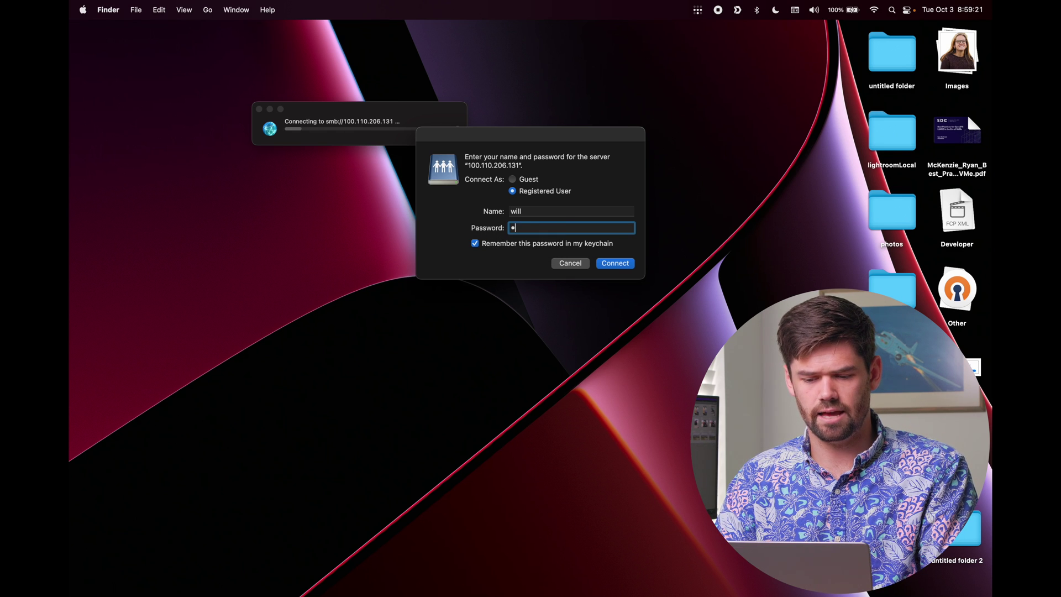
type("••••")
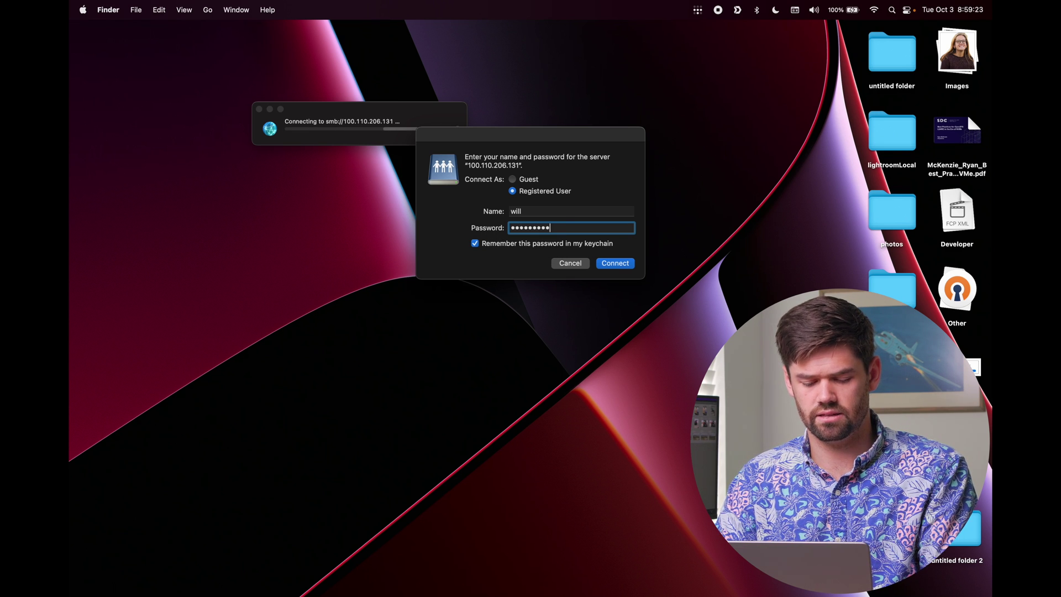
key("Return")
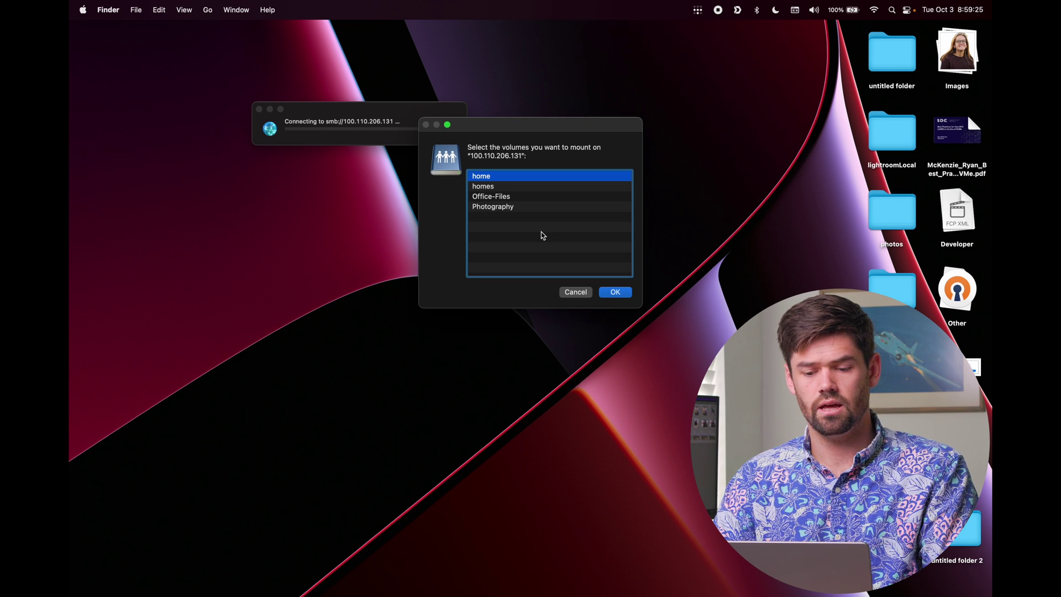
left_click_drag(524, 132, 564, 103)
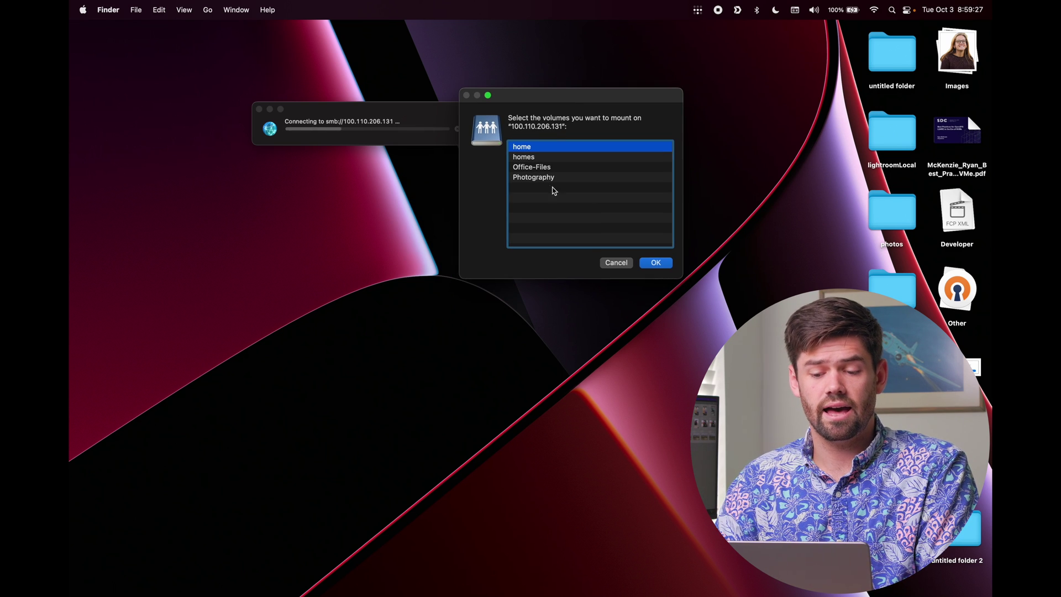
double_click(533, 178)
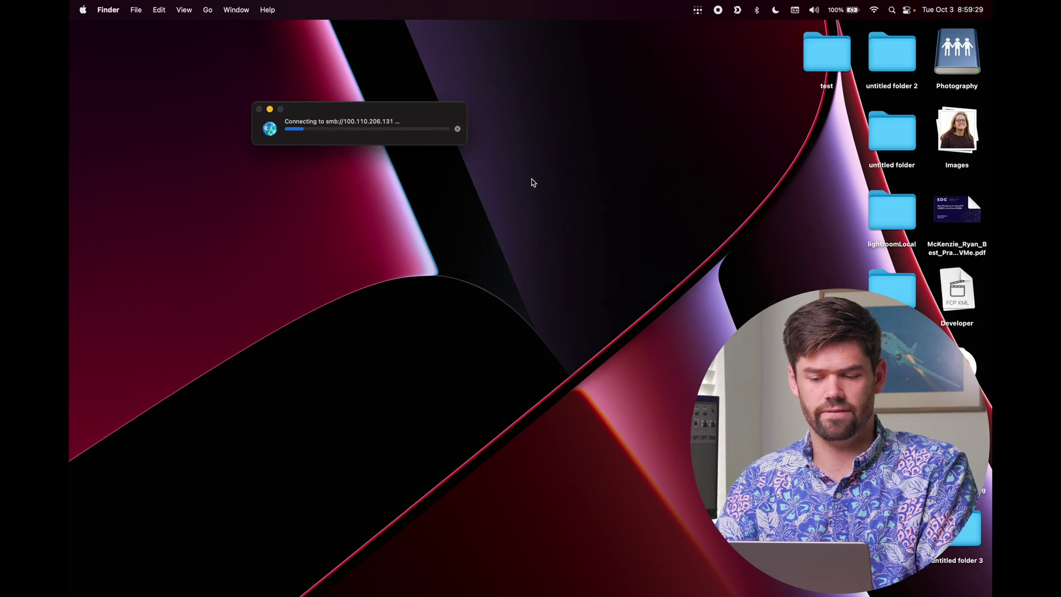
Switch to Lightroom Classic, view photo WGY_6704.DNG enlarged and zoomed in, and return to the photo grid
key("ctrl+Left")
key("ctrl+Left")
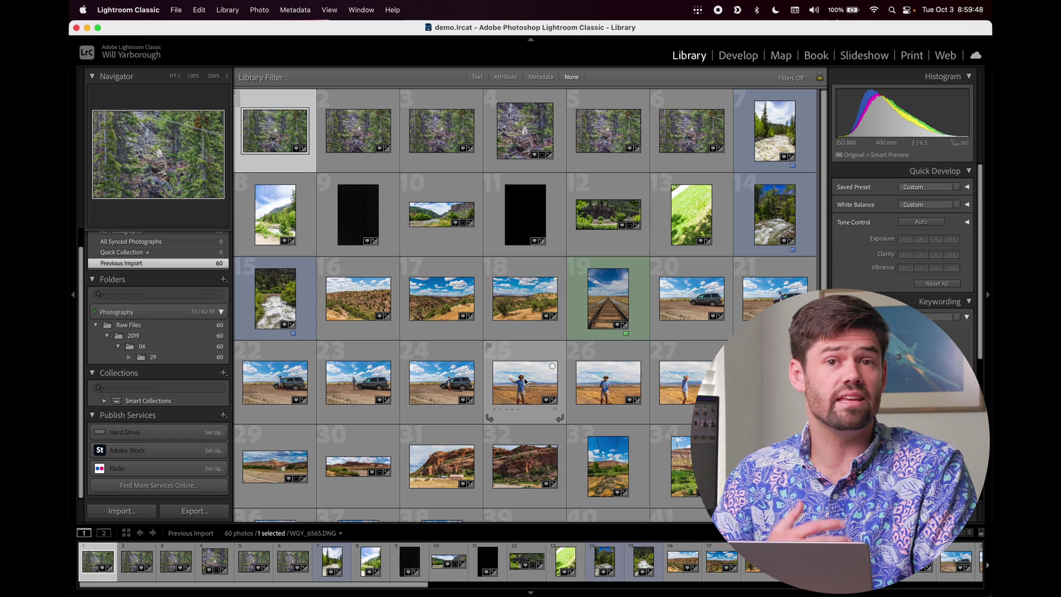
left_click(526, 382)
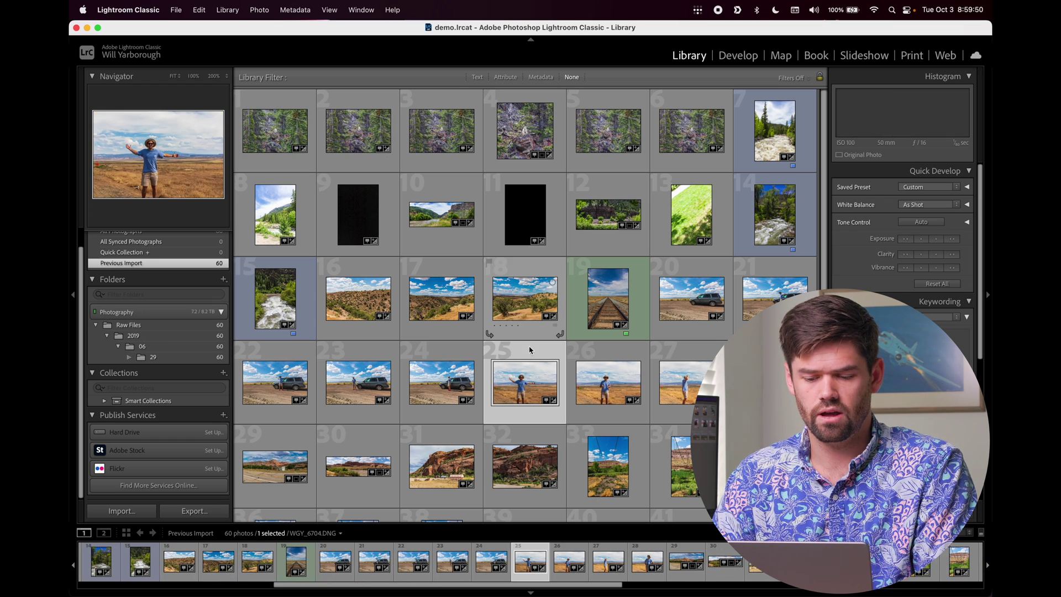
double_click(523, 380)
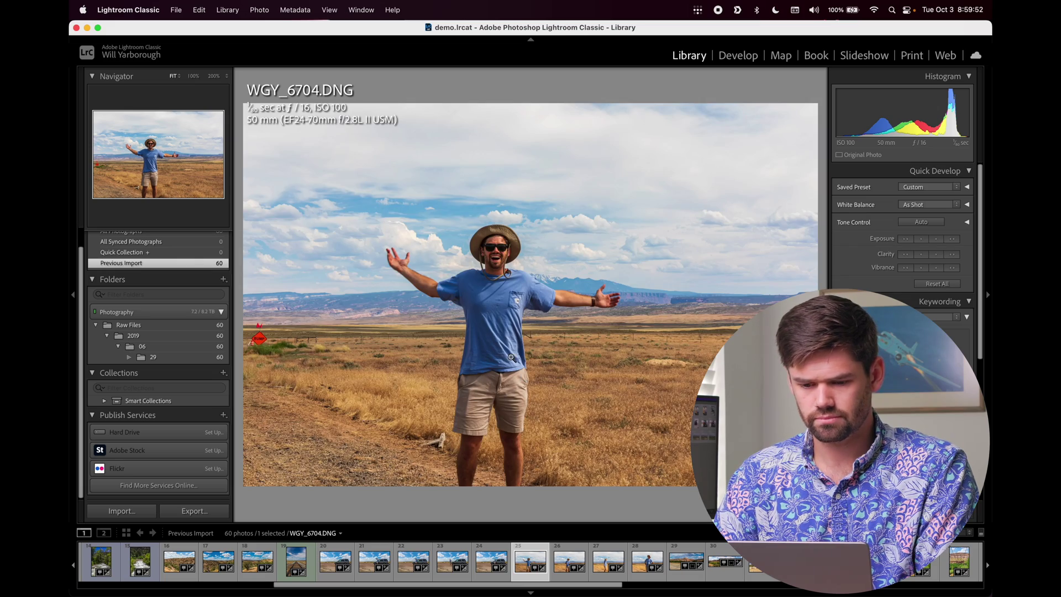
left_click(496, 271)
key("g")
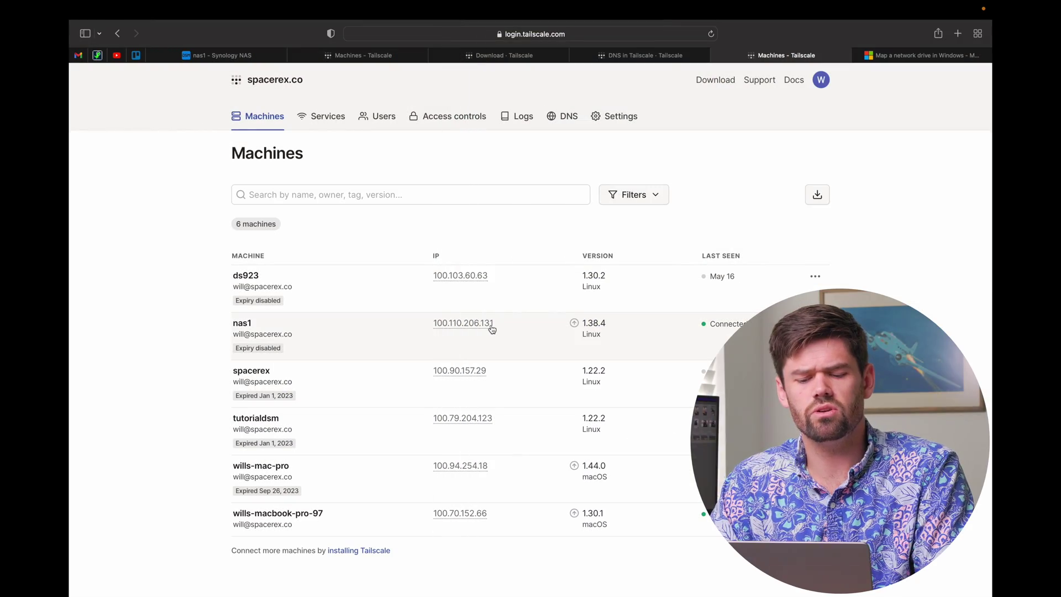
From the browser's Tailscale machines page, copy nas1's IP address again using the Tailscale app and dismiss the clipboard notice
left_click(697, 10)
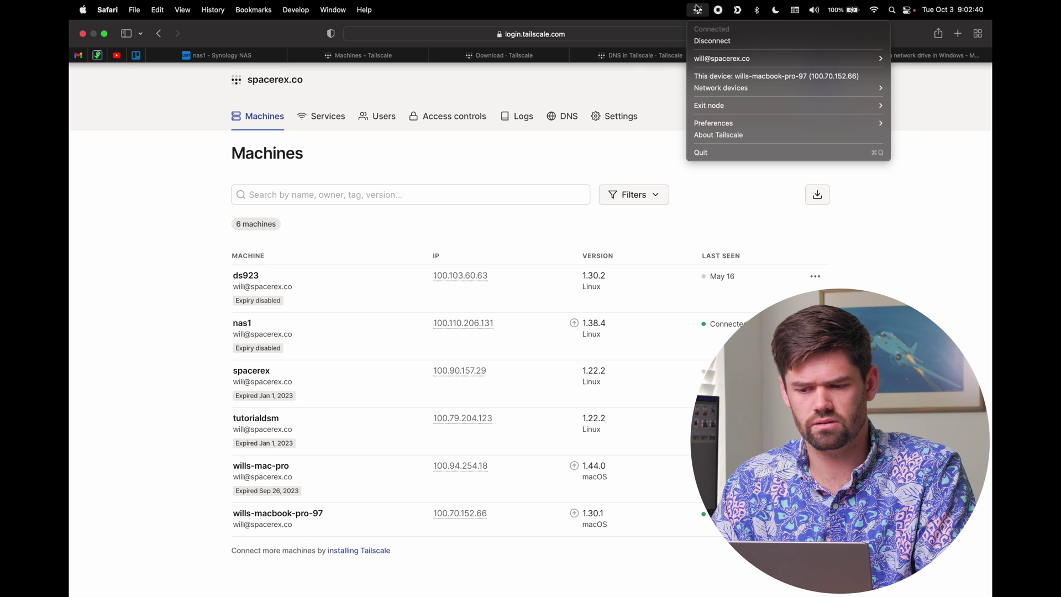
mouse_move(734, 92)
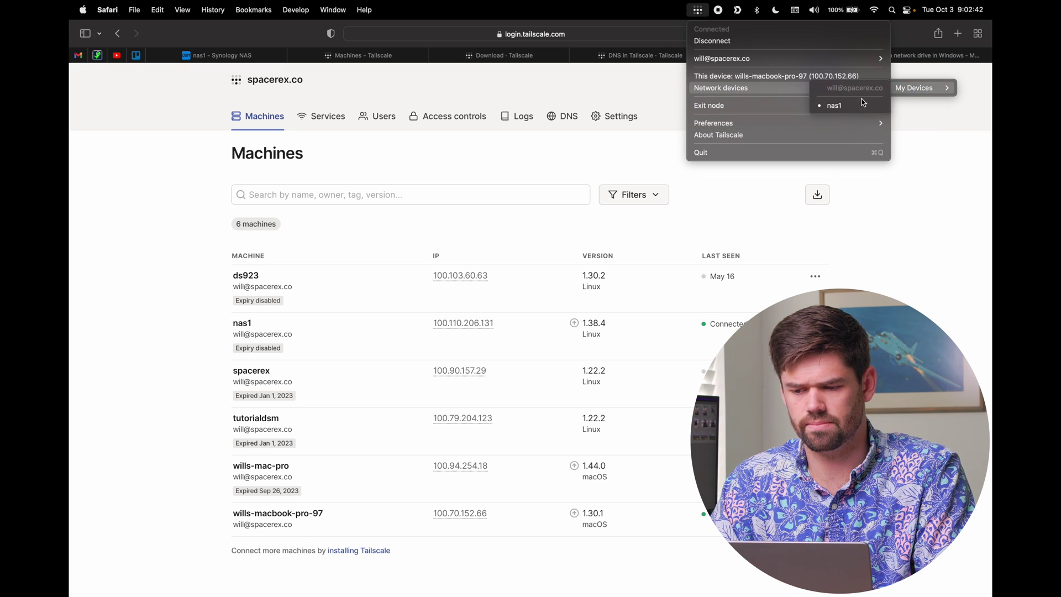
left_click(863, 104)
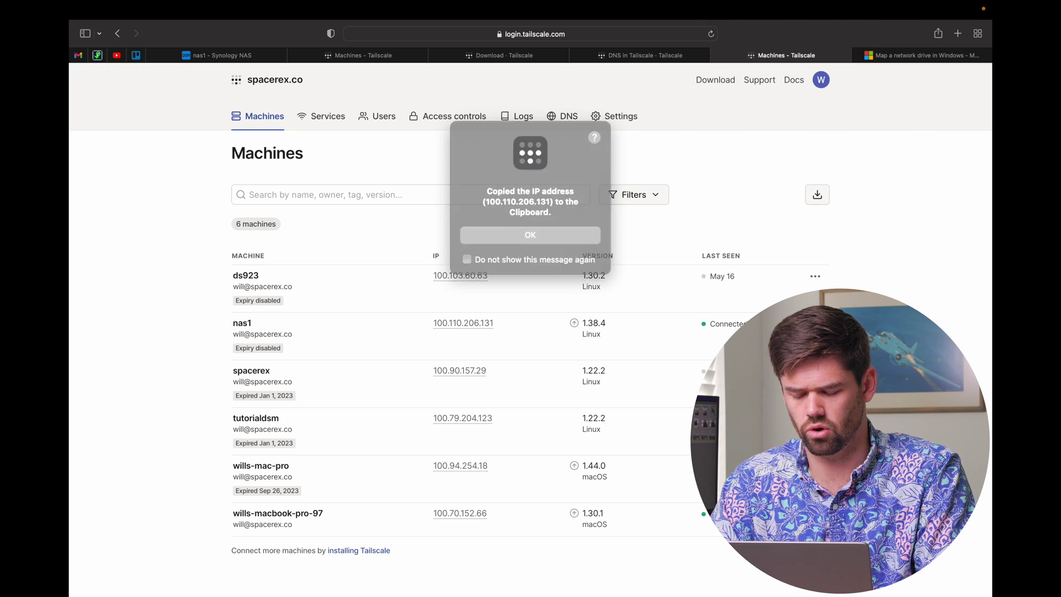
left_click(530, 229)
Open the Microsoft support page on mapping a network drive and examine the Windows 11 instructions, especially the Folder path step
left_click(948, 57)
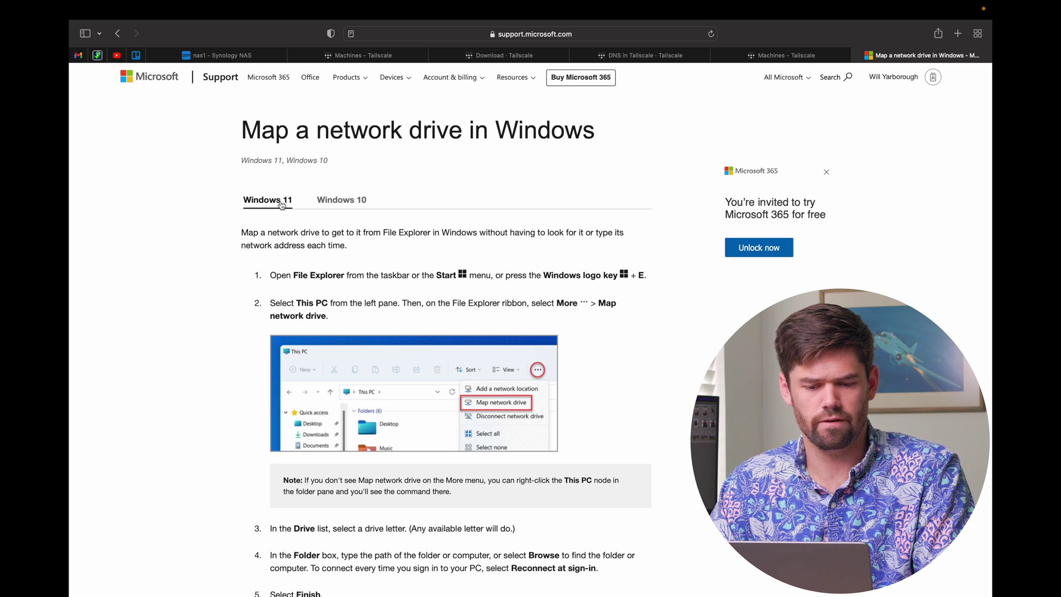
scroll(341, 204, "down", 2)
scroll(341, 204, "down", 3)
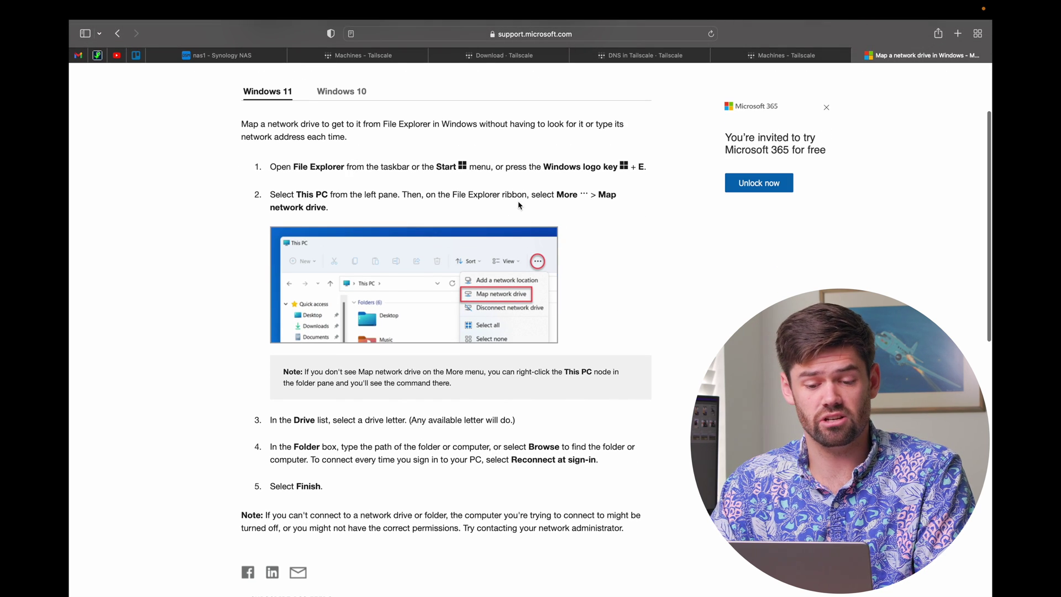
scroll(377, 210, "down", 2)
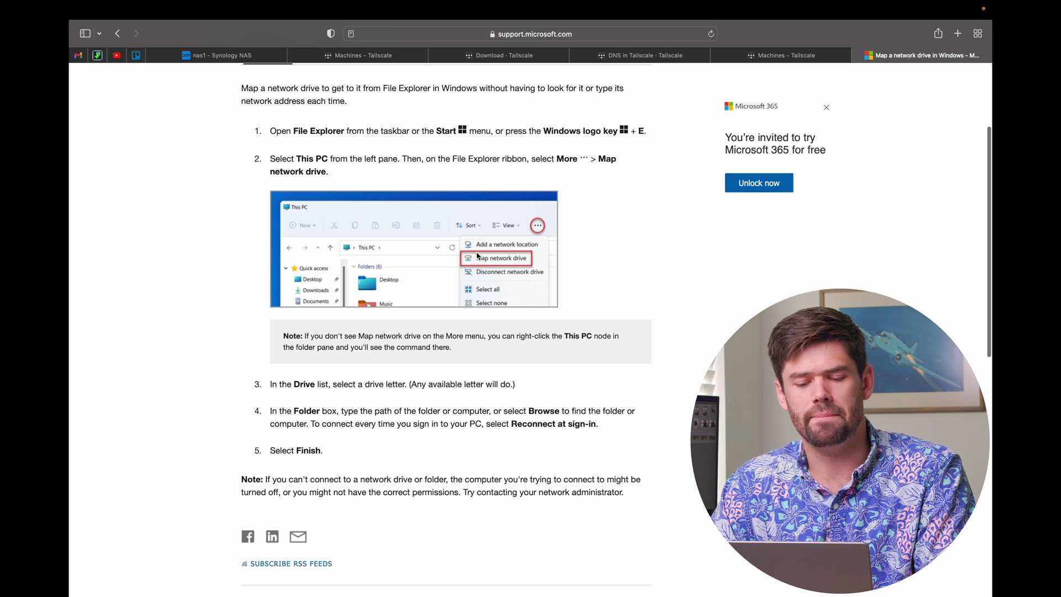
scroll(536, 257, "down", 2)
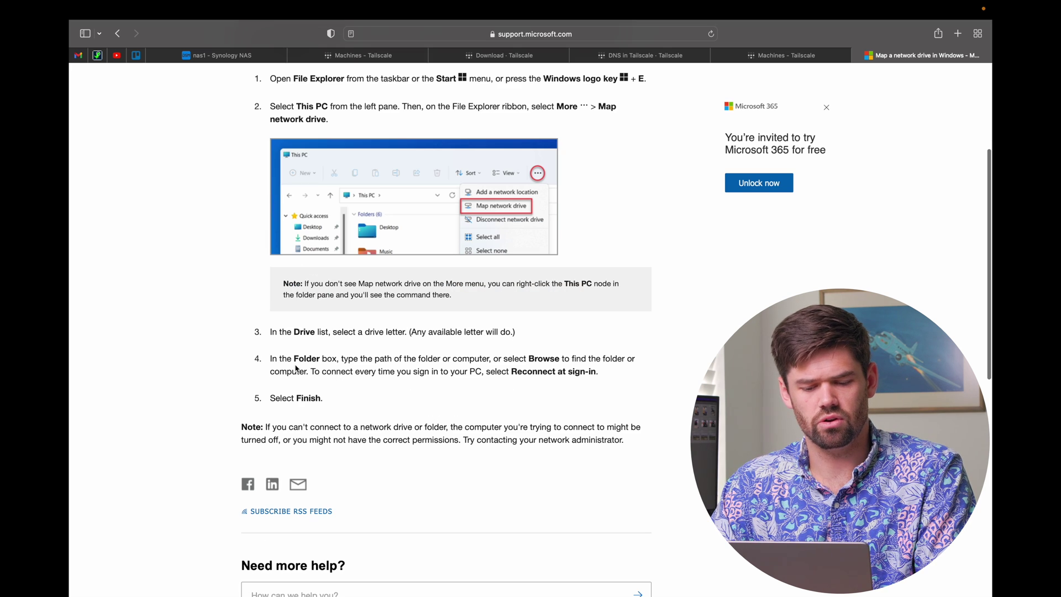
left_click_drag(269, 362, 487, 359)
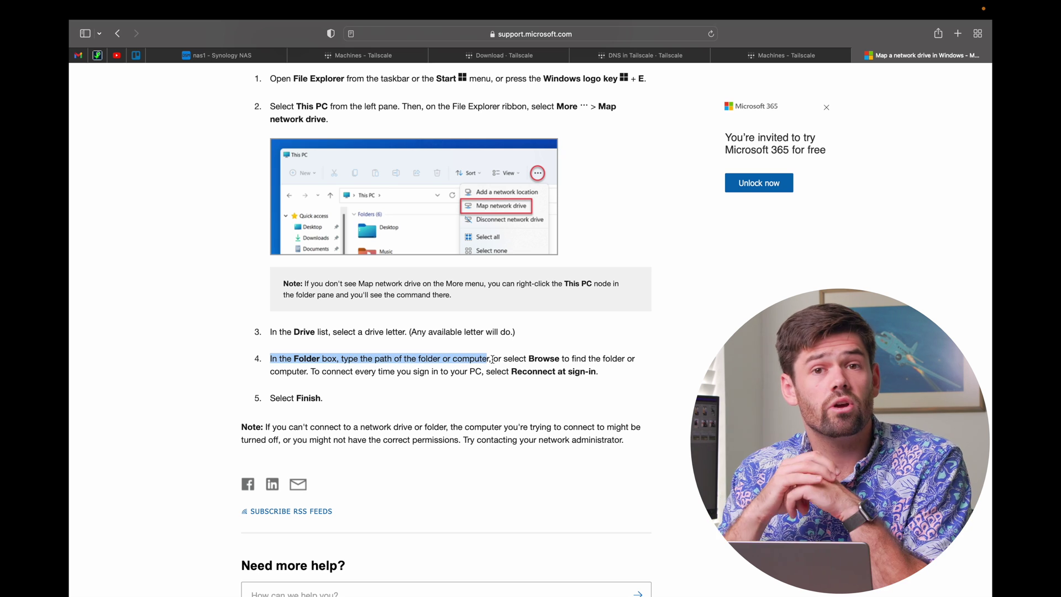
left_click(493, 360)
left_click_drag(492, 359, 360, 360)
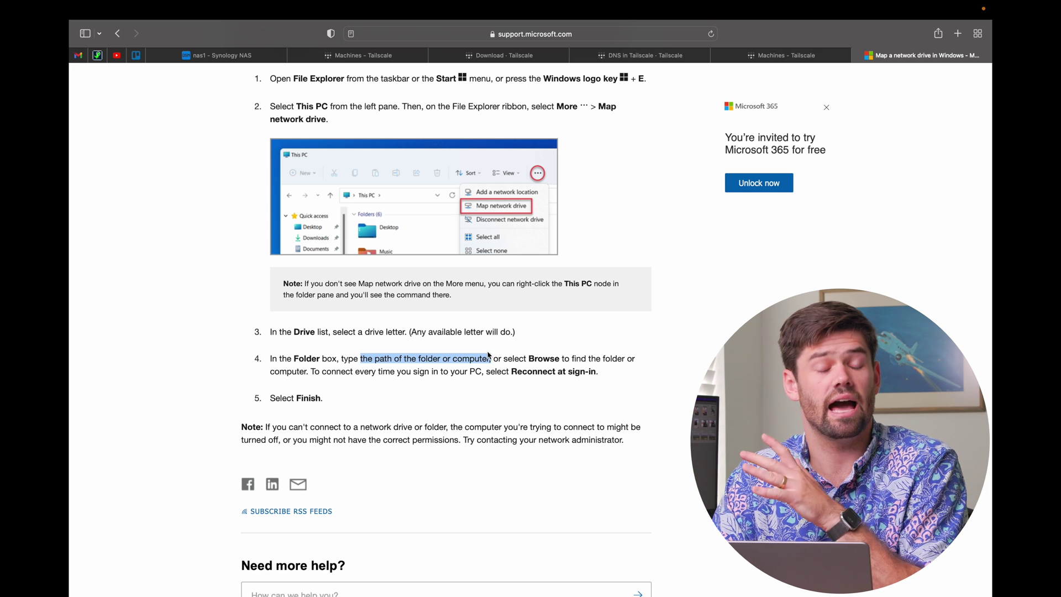
scroll(488, 355, "down", 3)
scroll(488, 355, "up", 1)
scroll(489, 356, "down", 2)
scroll(489, 356, "up", 3)
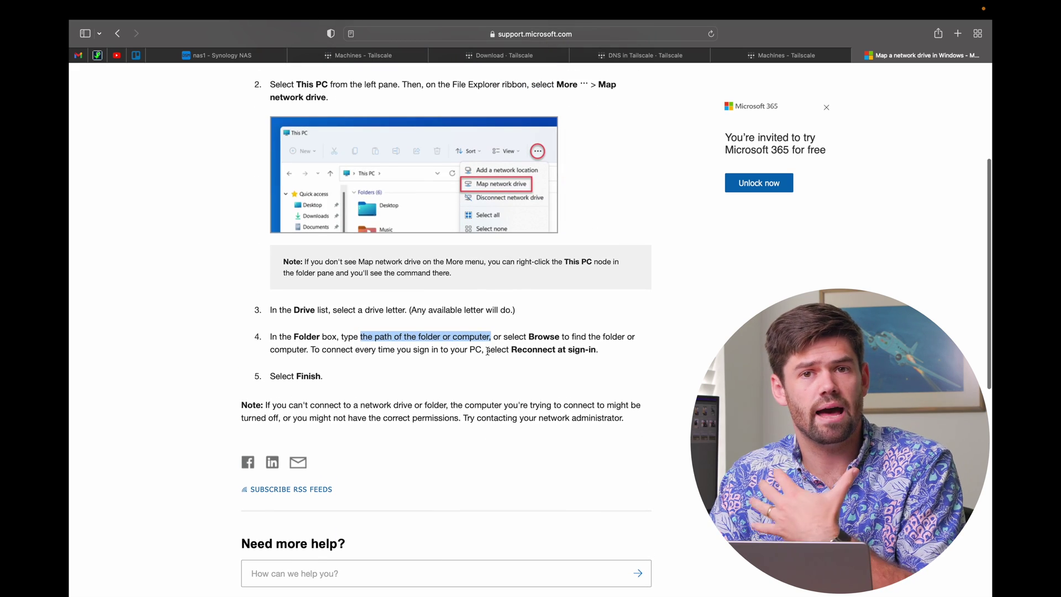
scroll(488, 356, "up", 3)
scroll(488, 351, "down", 2)
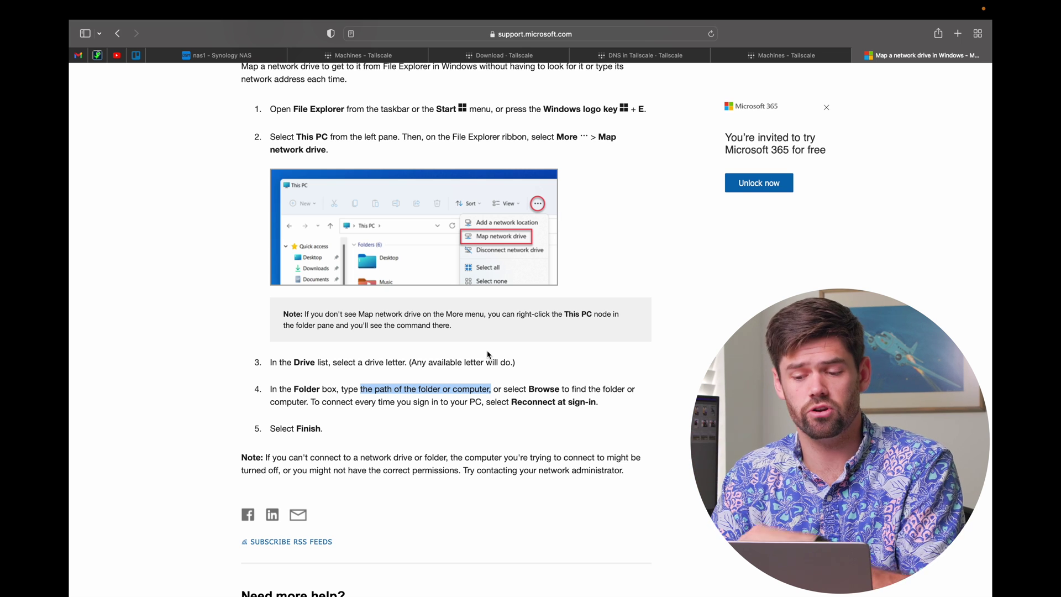
scroll(525, 160, "up", 3)
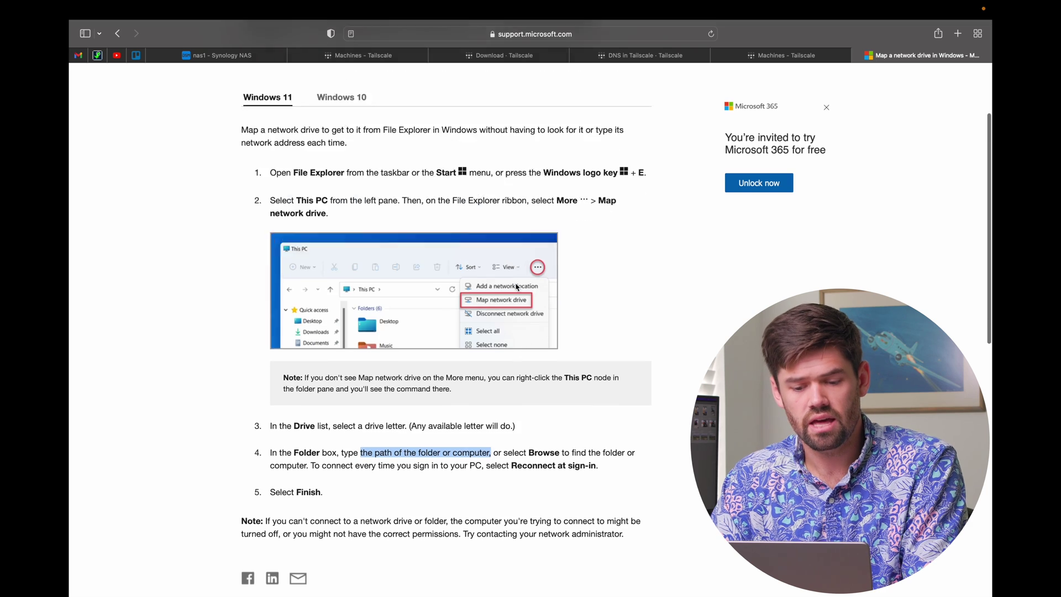
Switch the support article to the Windows 10 instructions and examine the steps for mapping a network drive
left_click(350, 137)
scroll(364, 353, "down", 2)
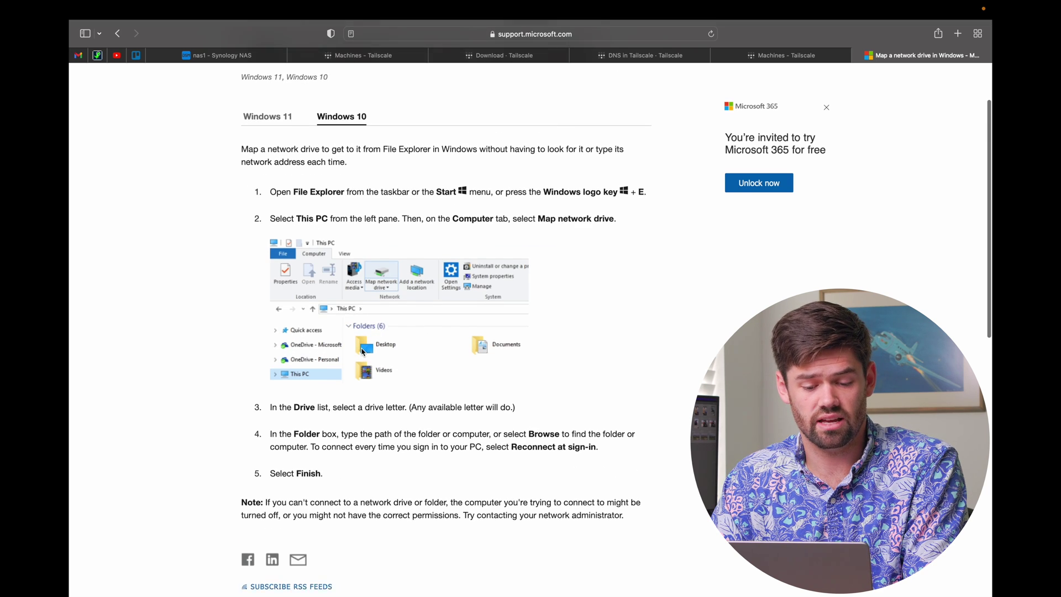
scroll(419, 419, "down", 1)
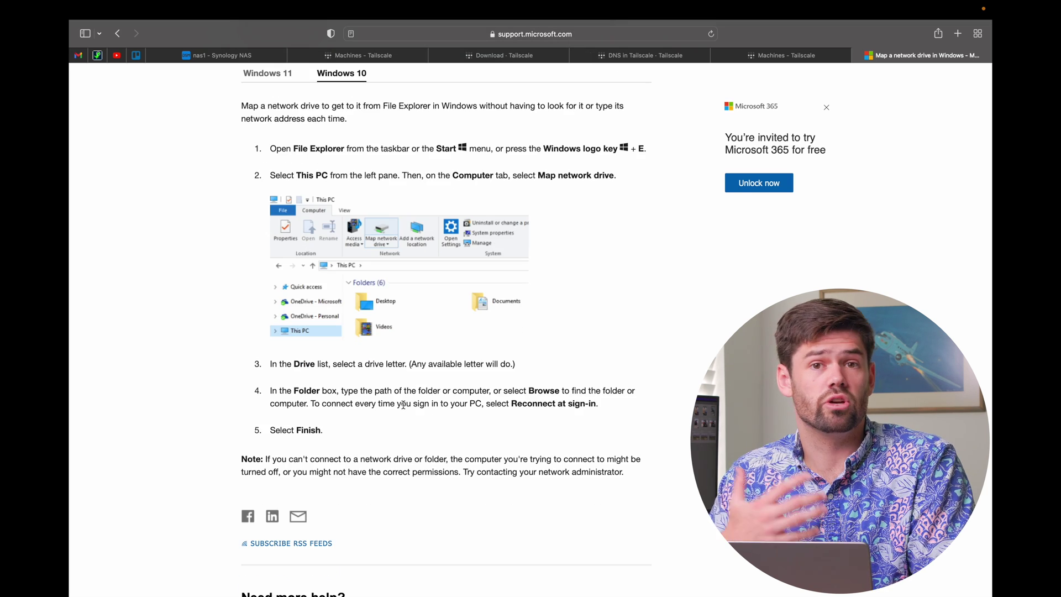